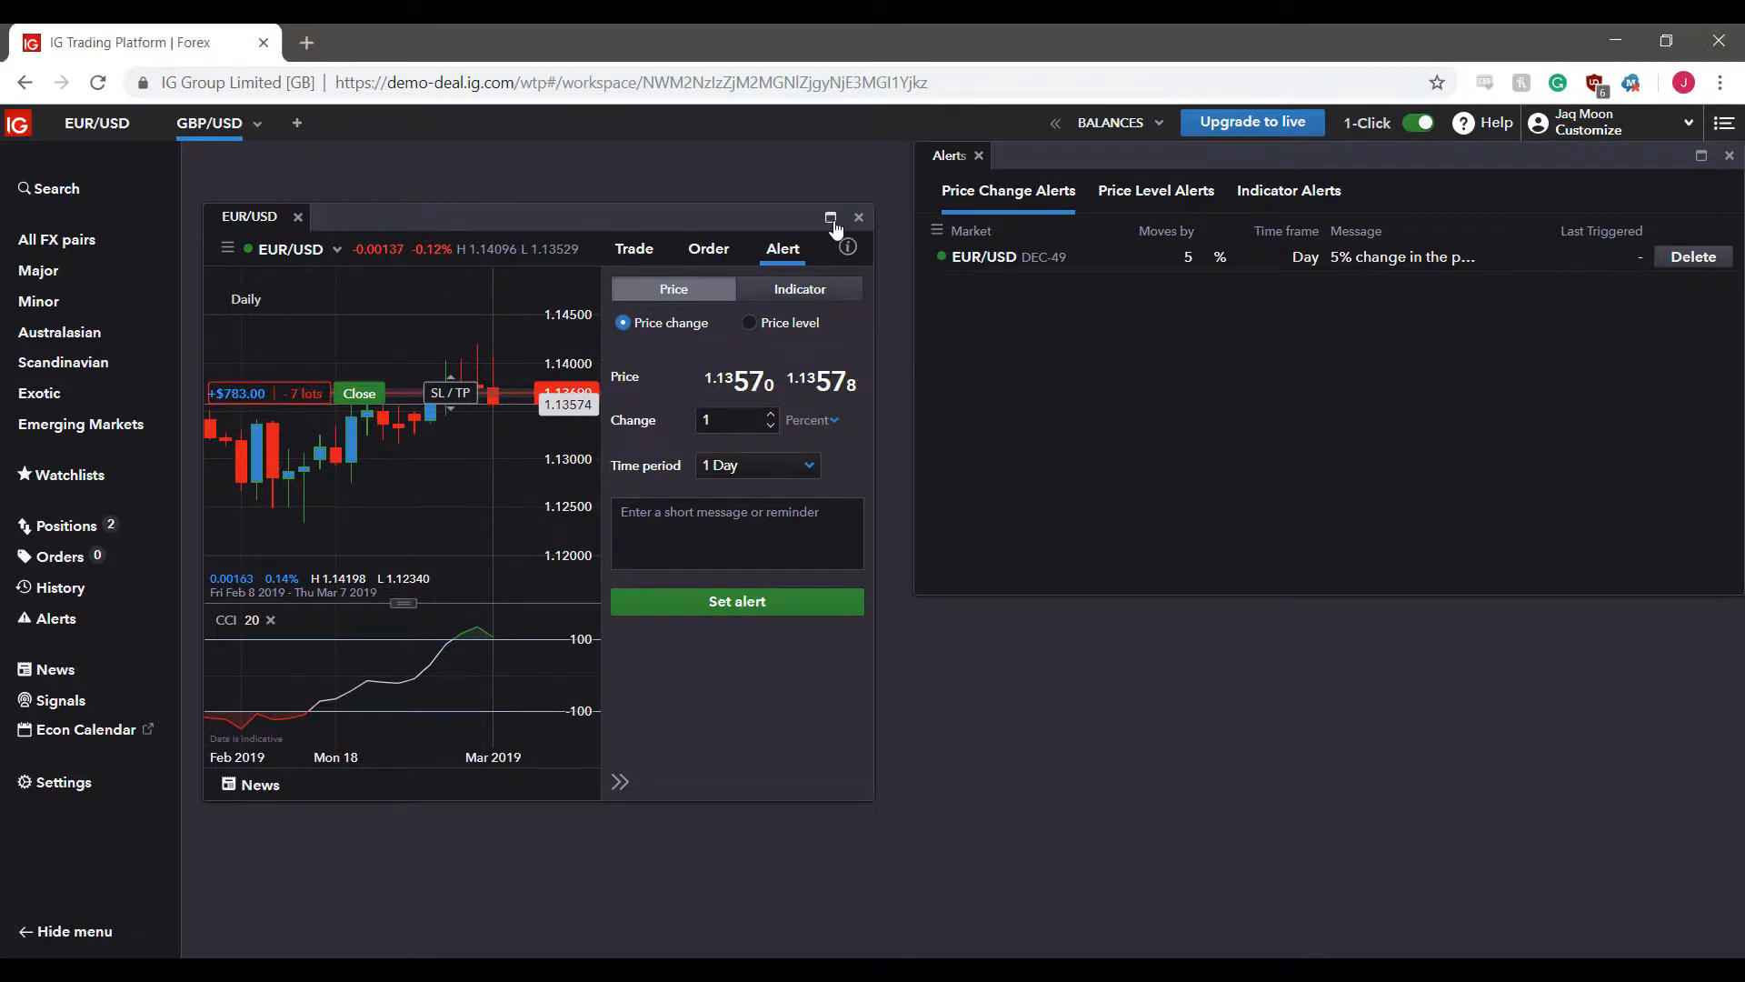
- Maximize the EUR/USD chart window and close the open 7-lot sell position directly from the chart
click(829, 217)
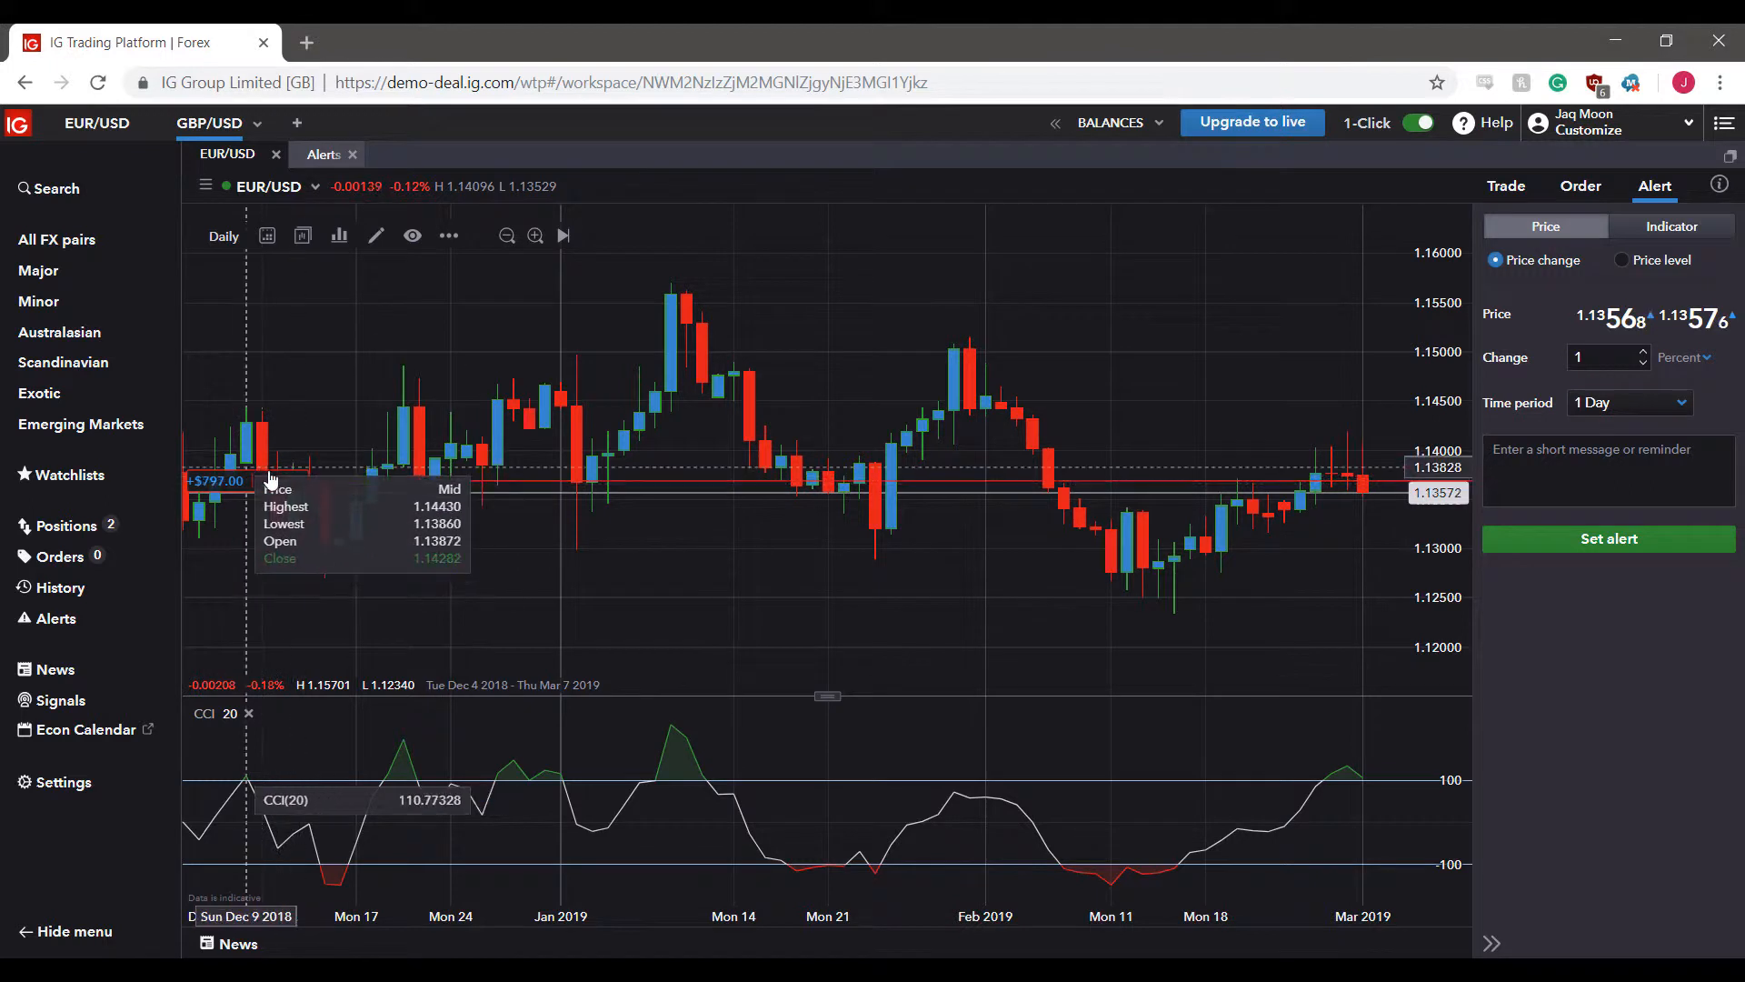
click(230, 488)
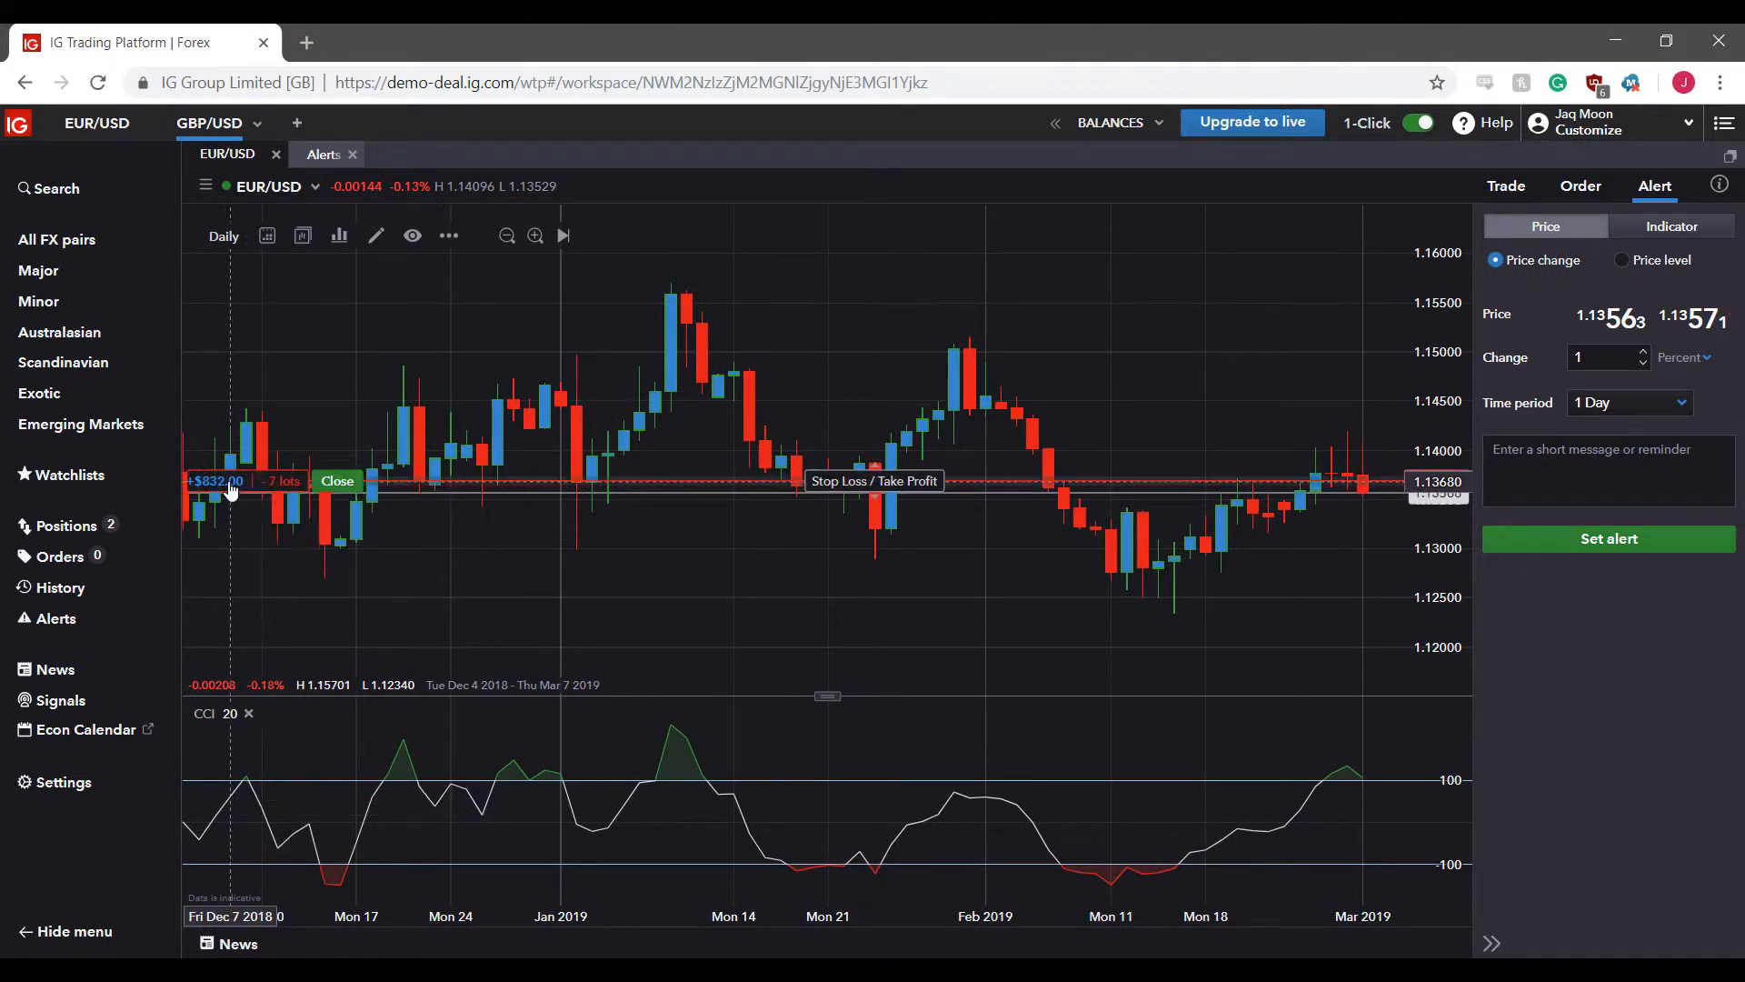
click(336, 482)
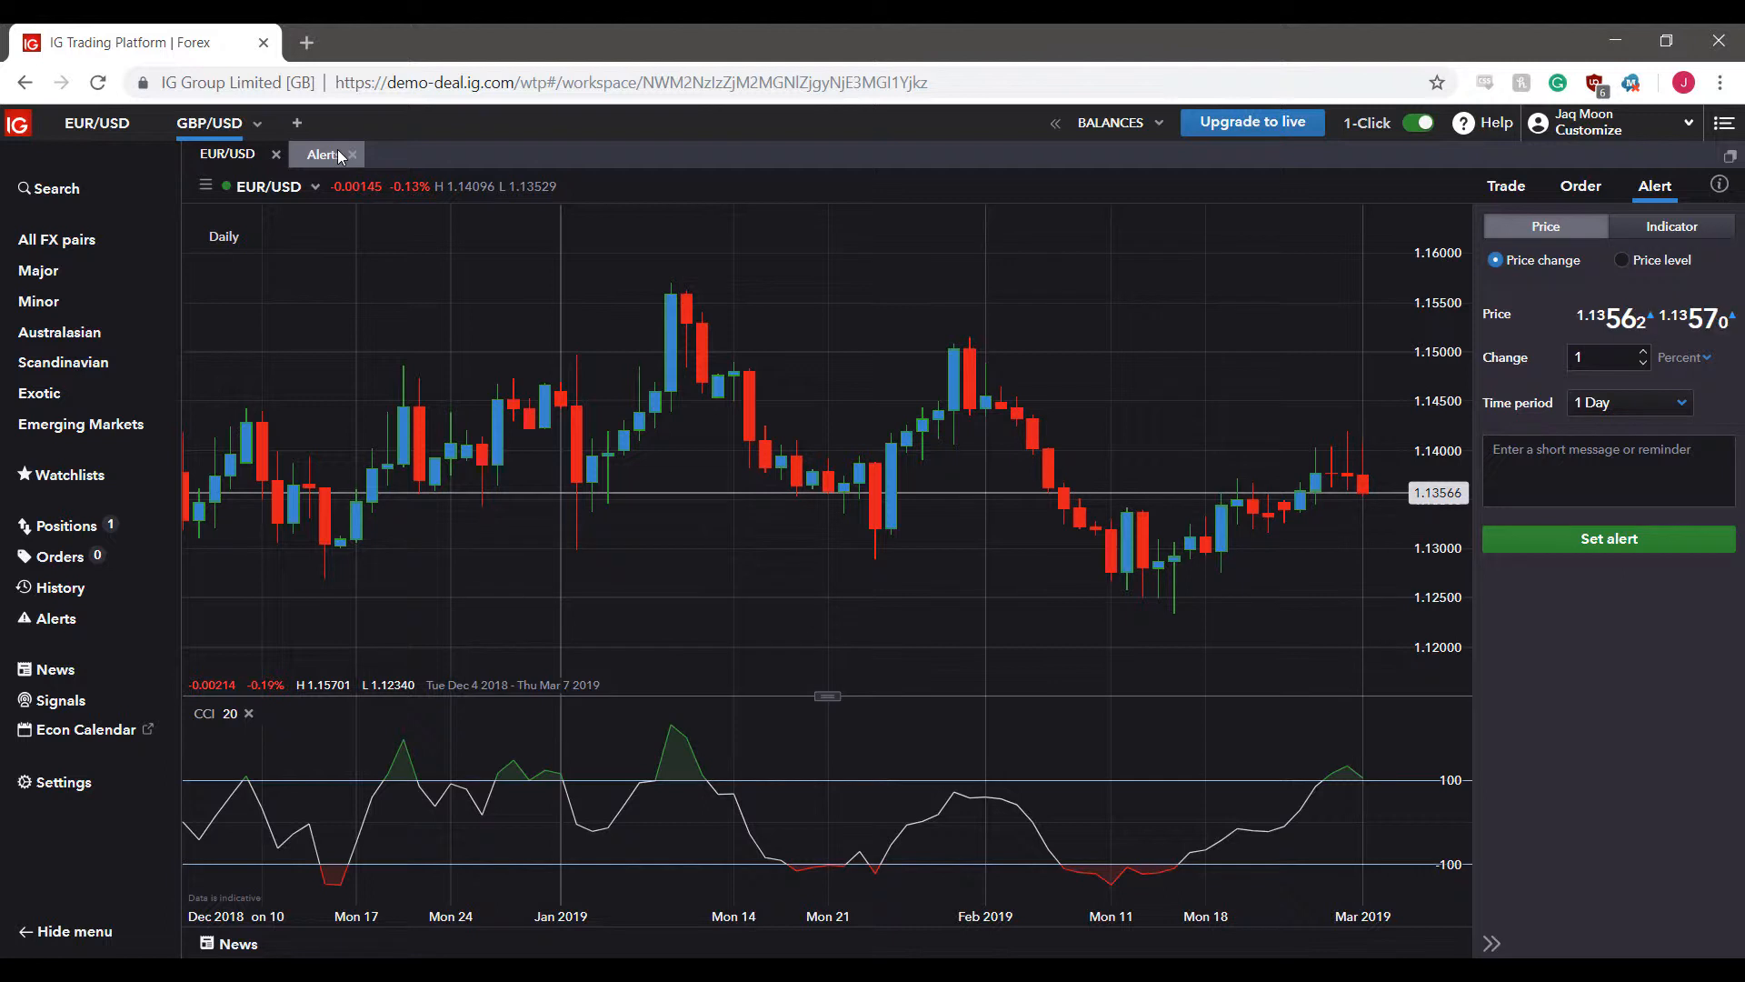
- Open the list of open positions and set a stop loss at level 1.4 on the GBP/USD position
click(84, 530)
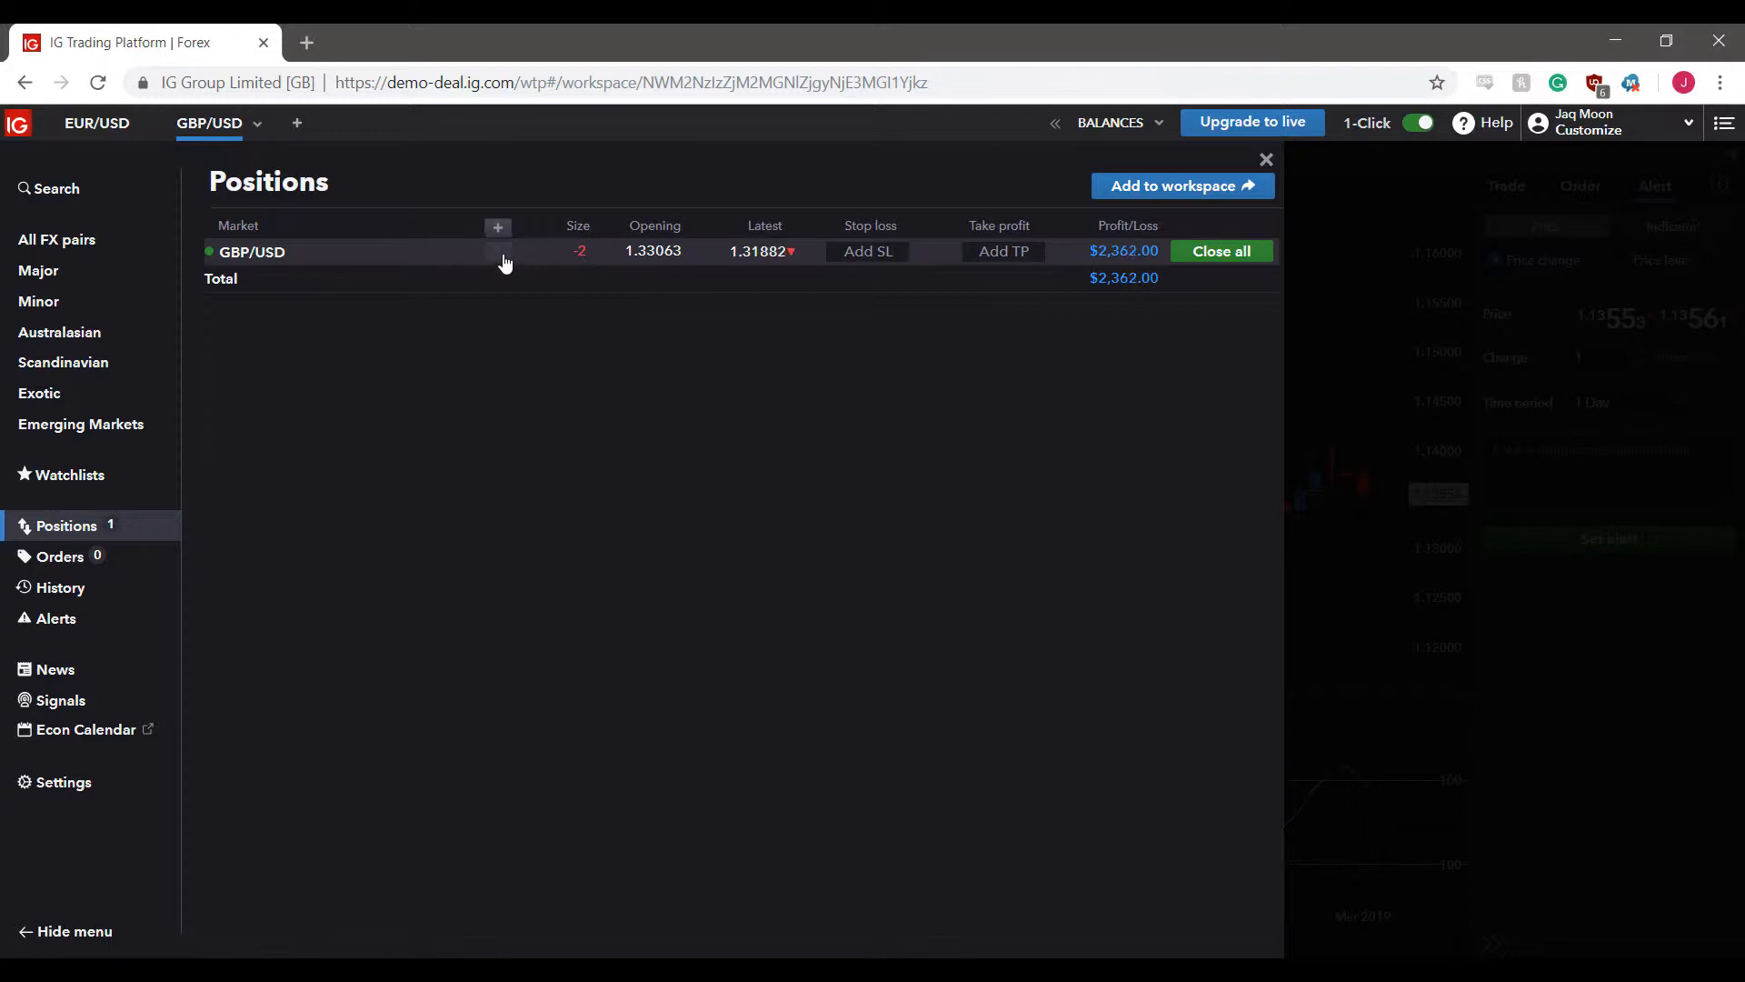
click(869, 254)
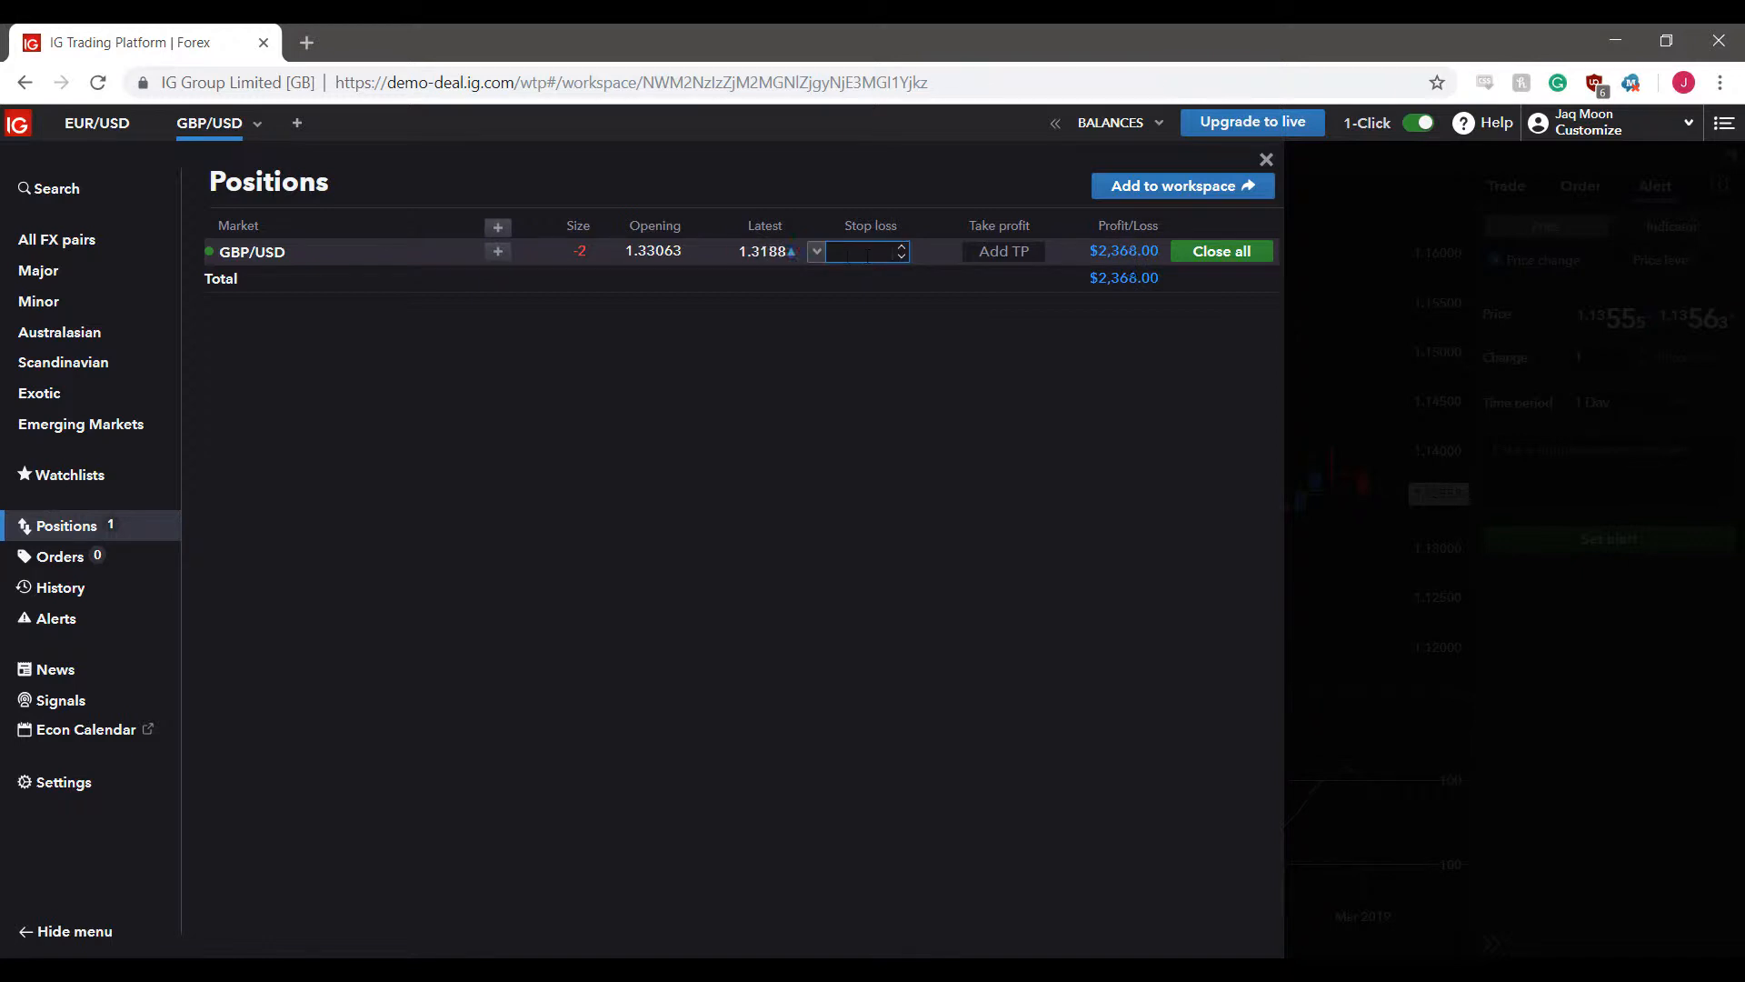
click(817, 252)
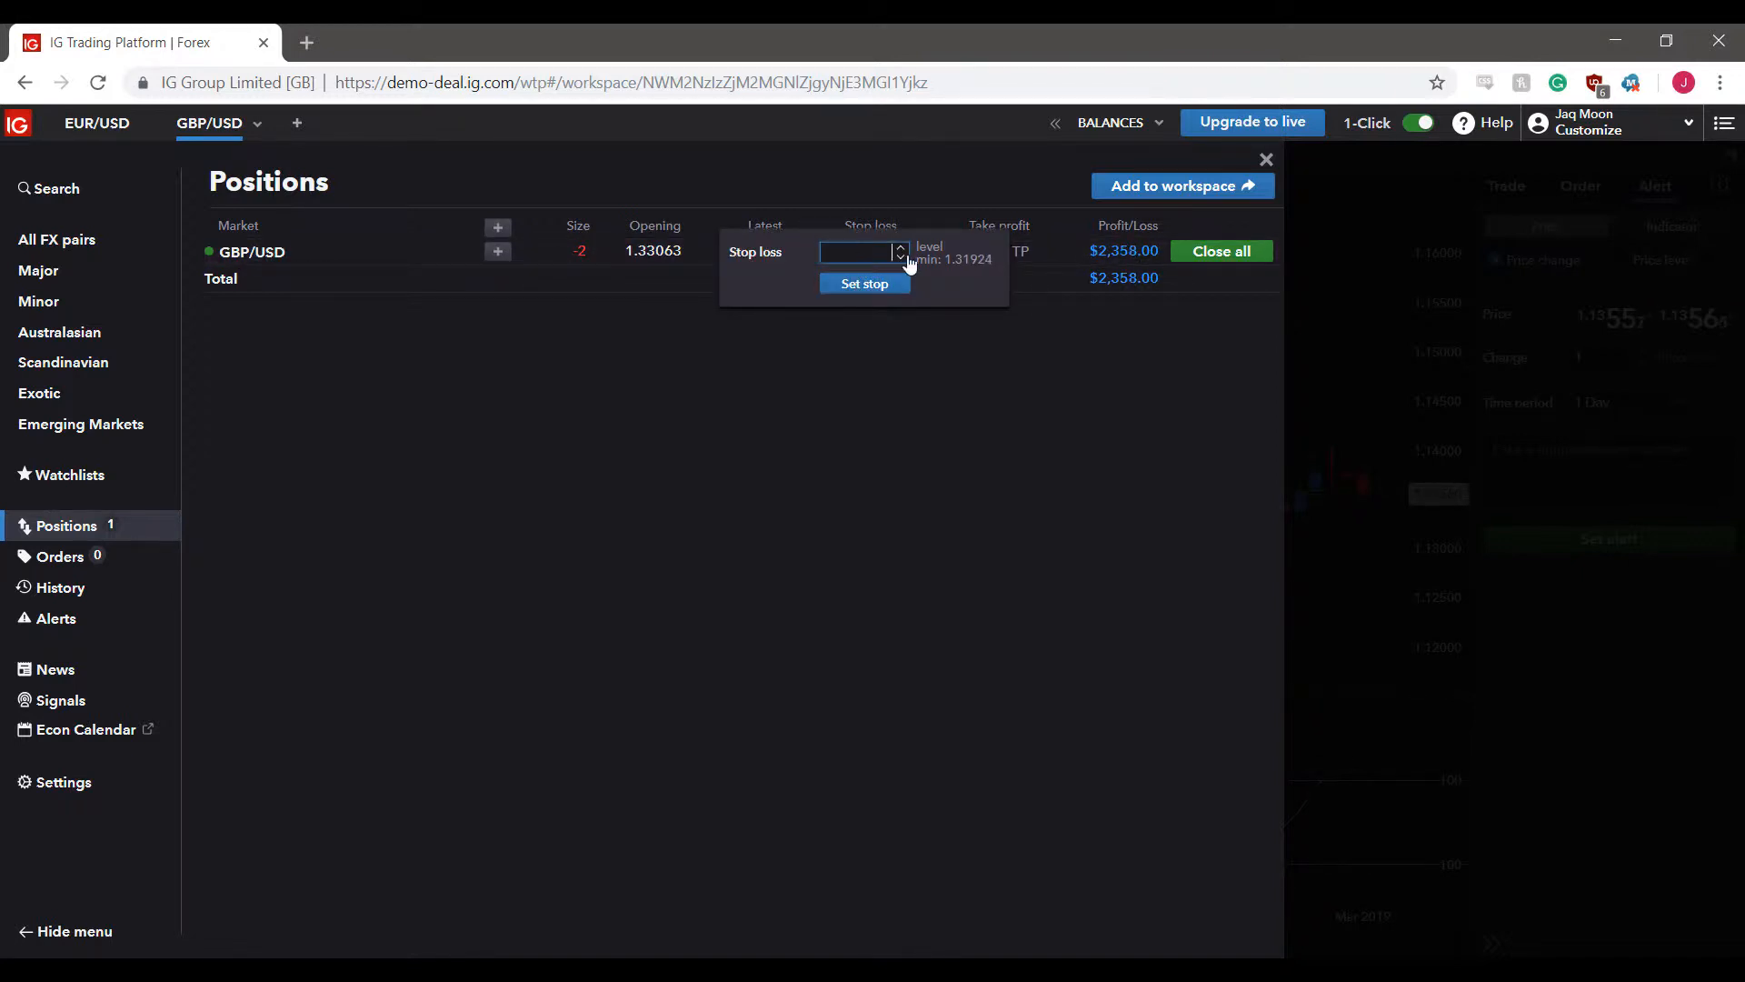
click(908, 257)
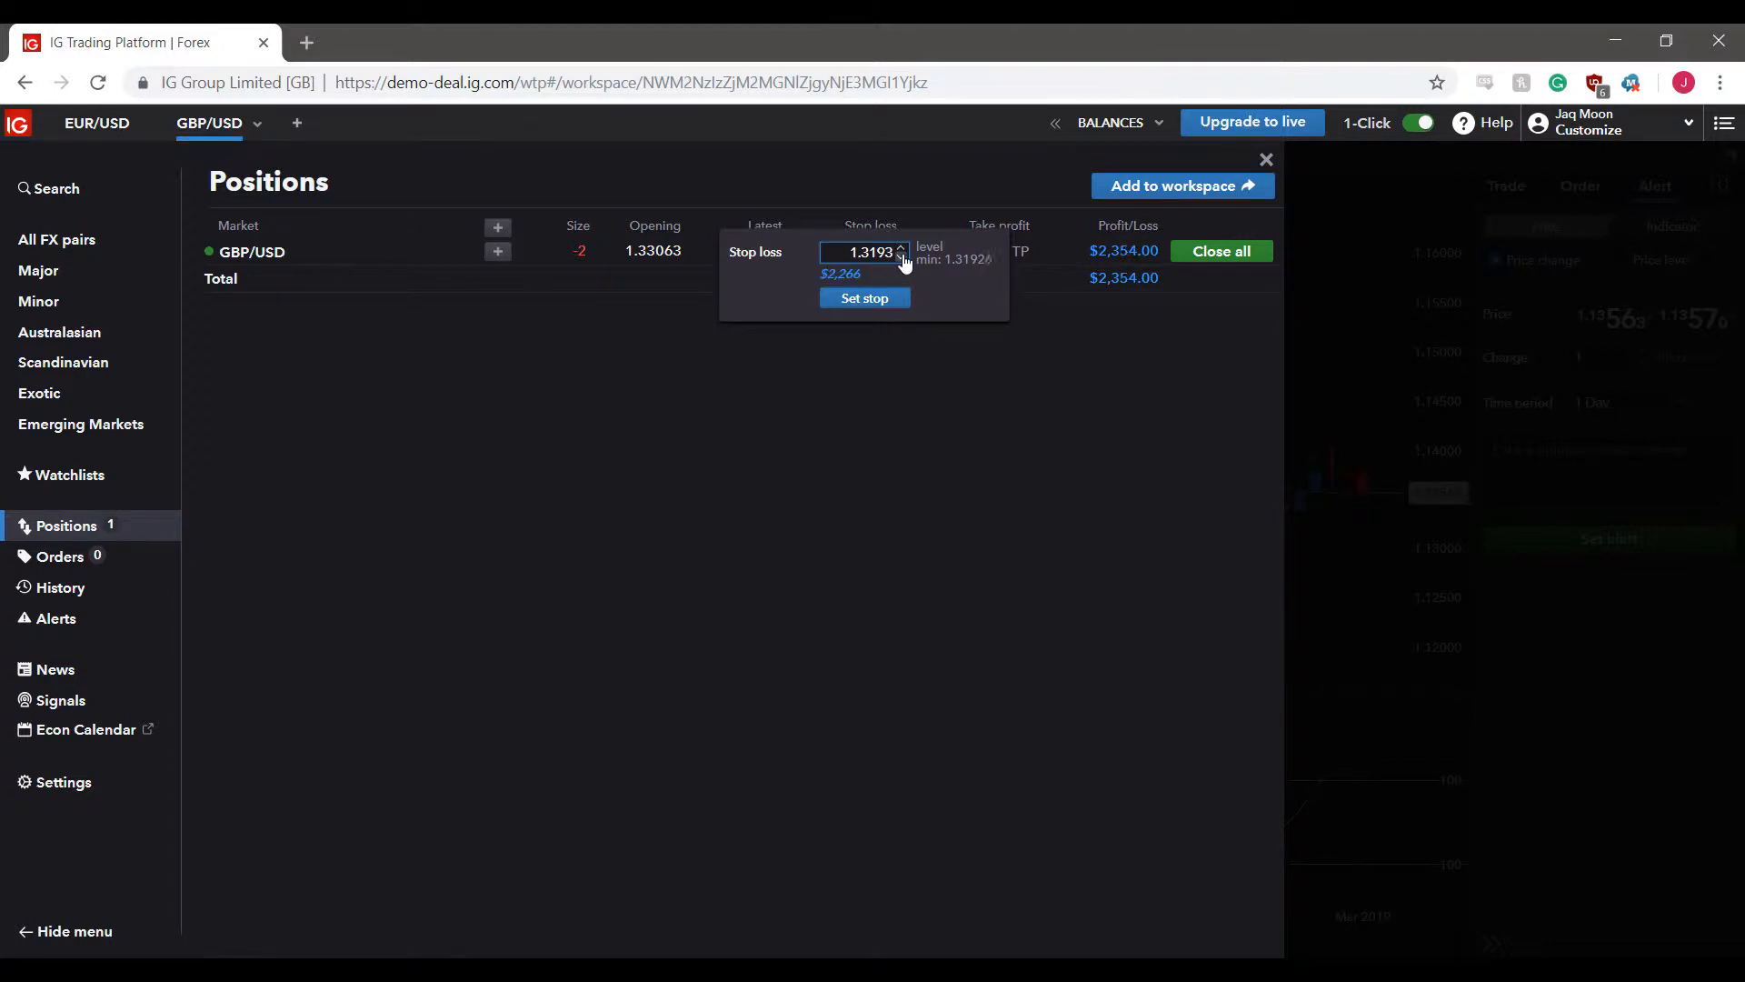
key(ctrl+a)
text(1.4)
click(873, 304)
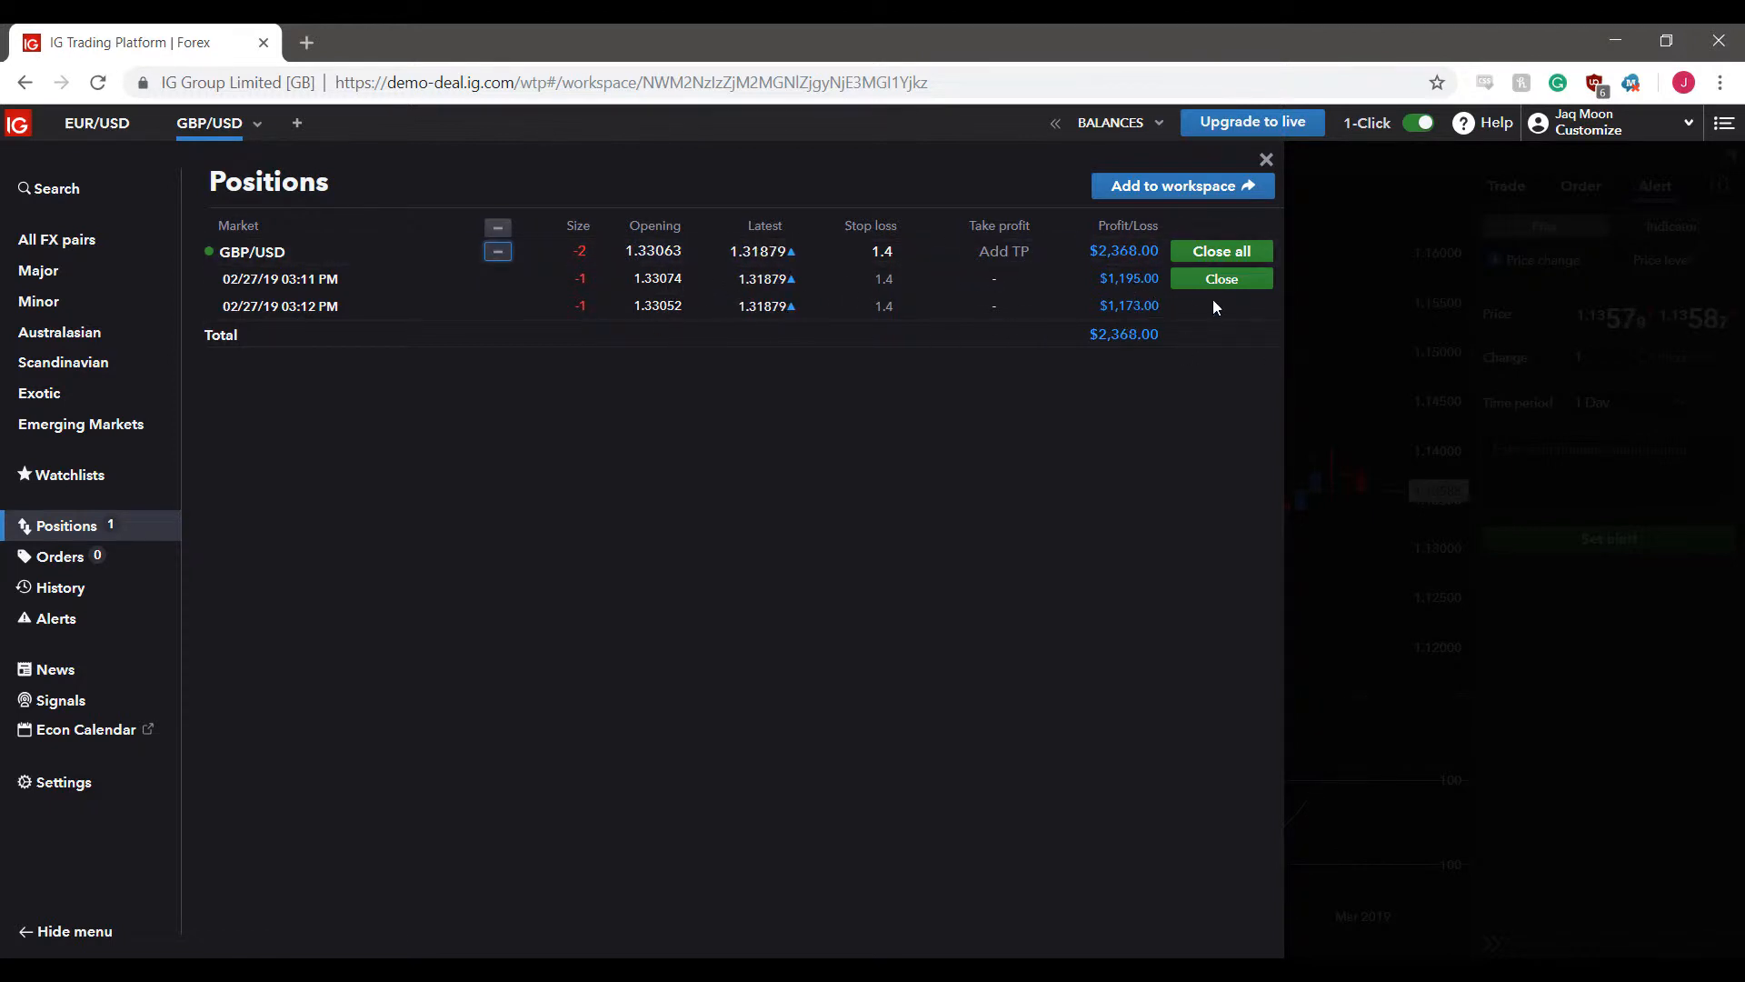
- Close the two individual GBP/USD positions one after the other and leave the positions list
click(1234, 284)
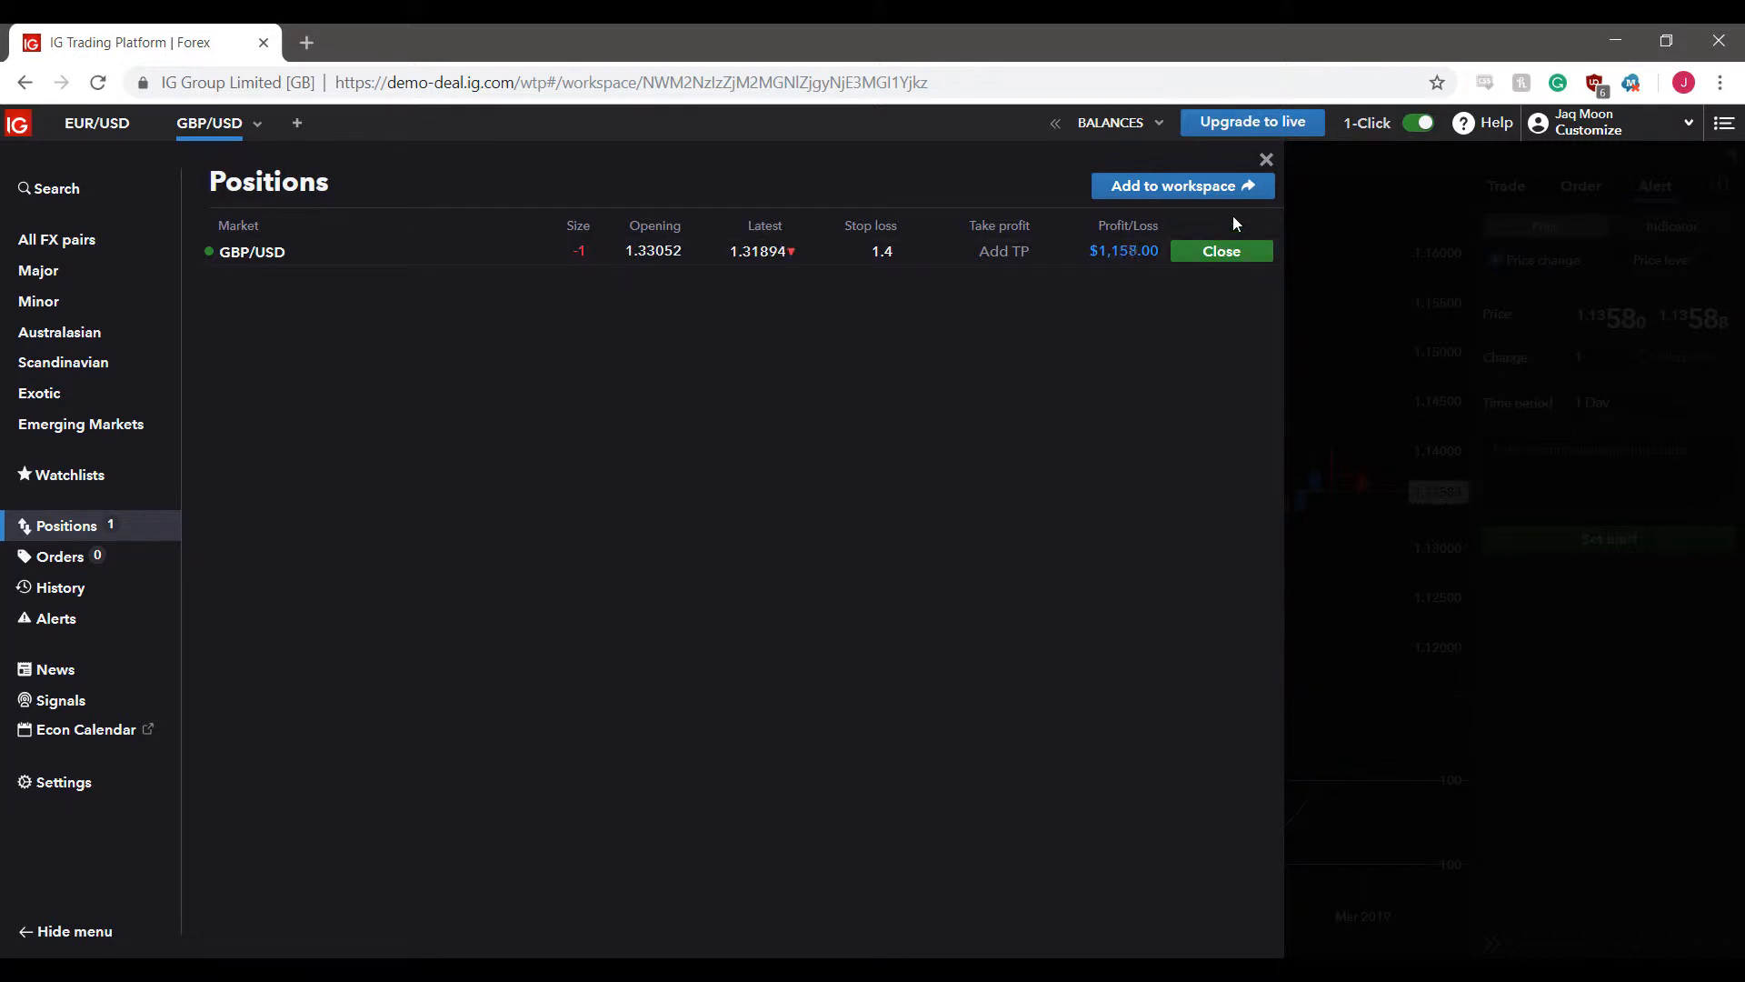
click(1237, 262)
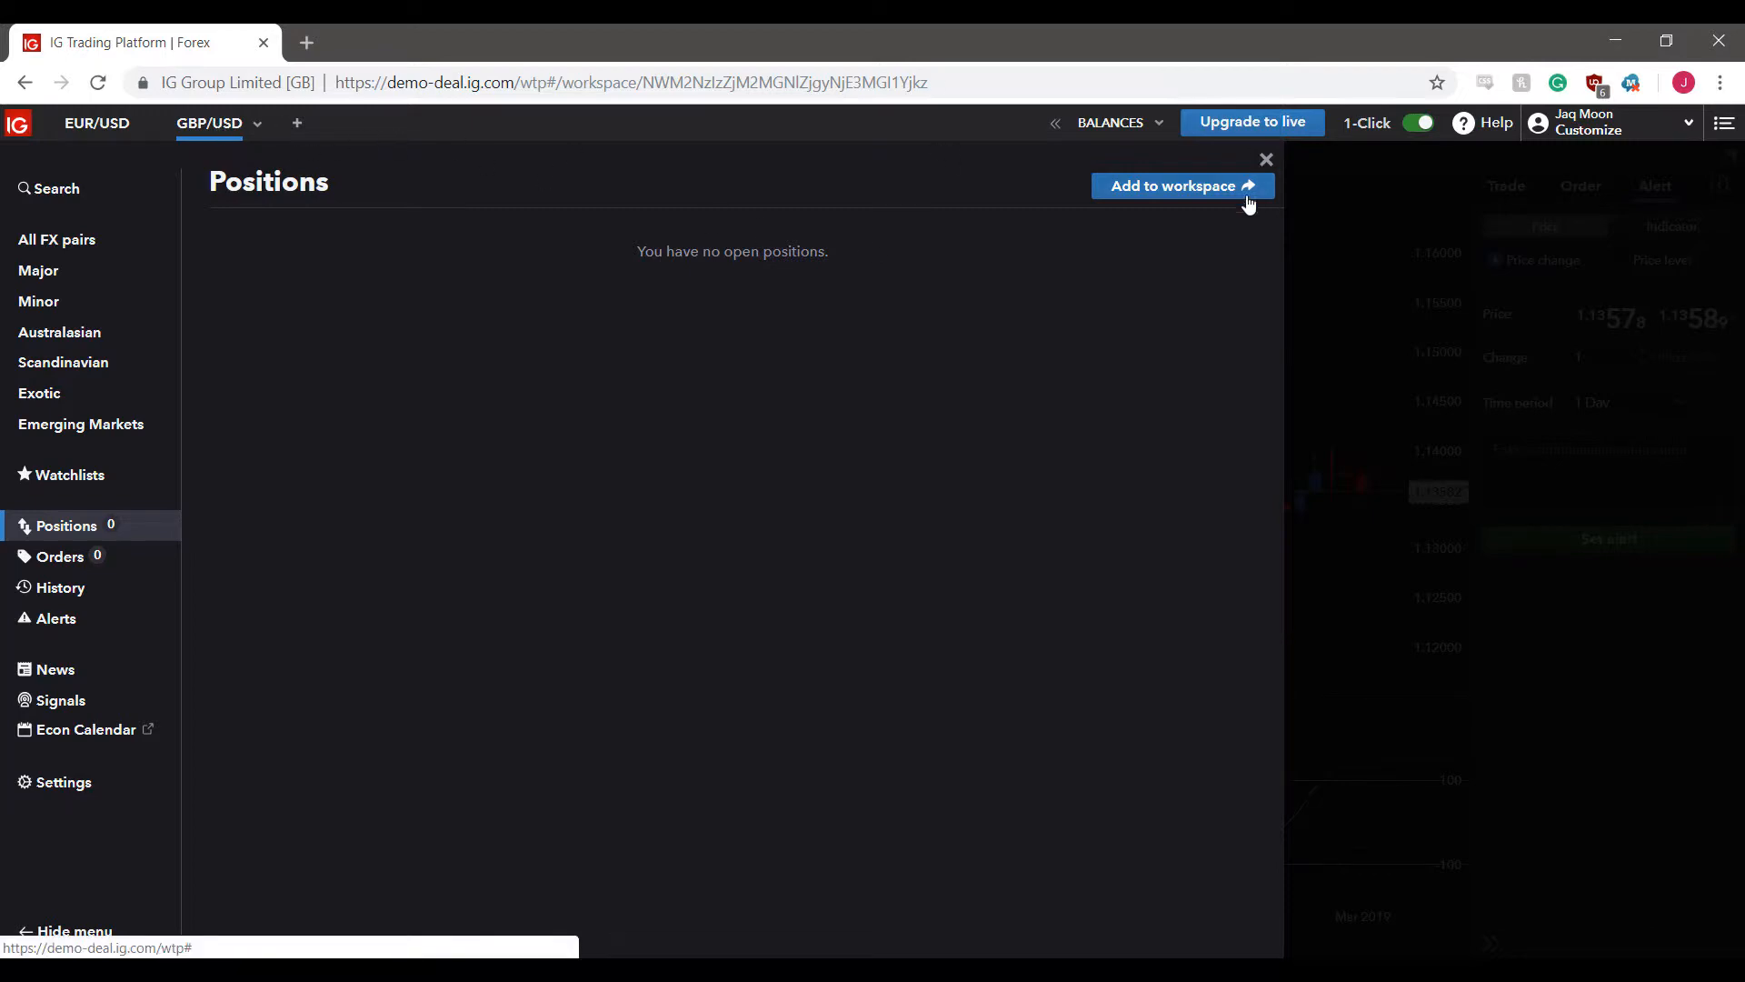
click(1266, 160)
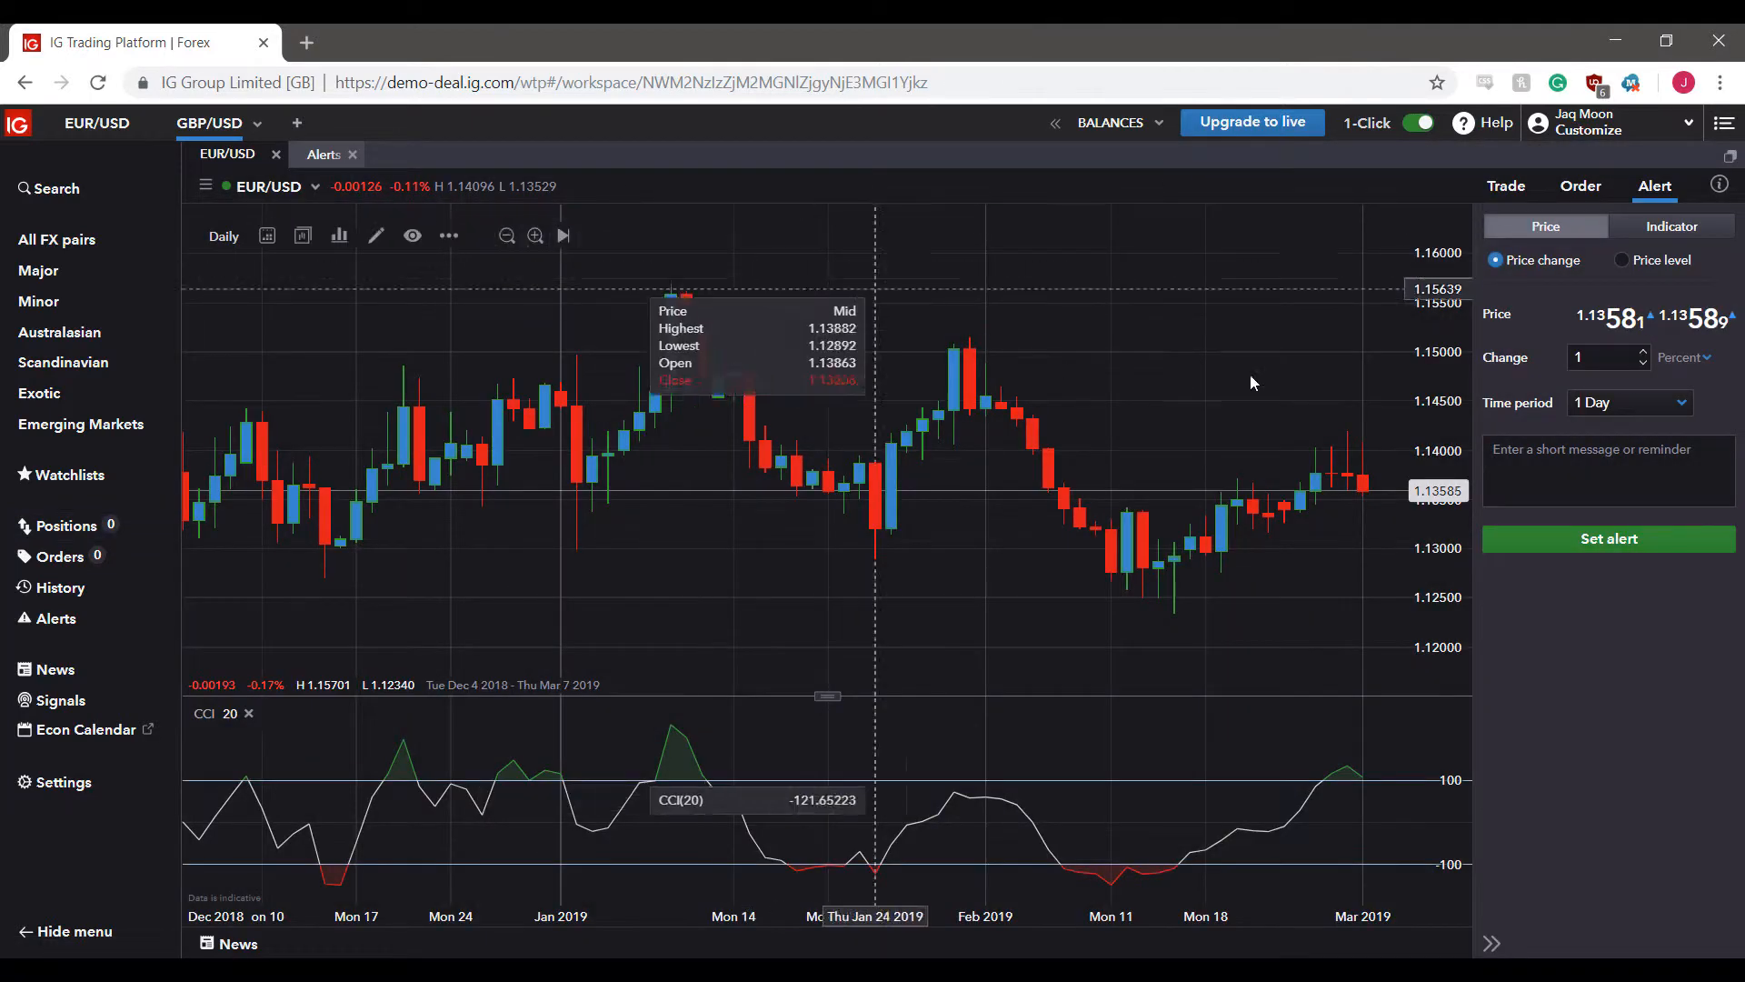
- Place a EUR/USD sell limit order for 4 lots at price level 1.16, good till date 03/01/19 11:59 PM
click(1584, 200)
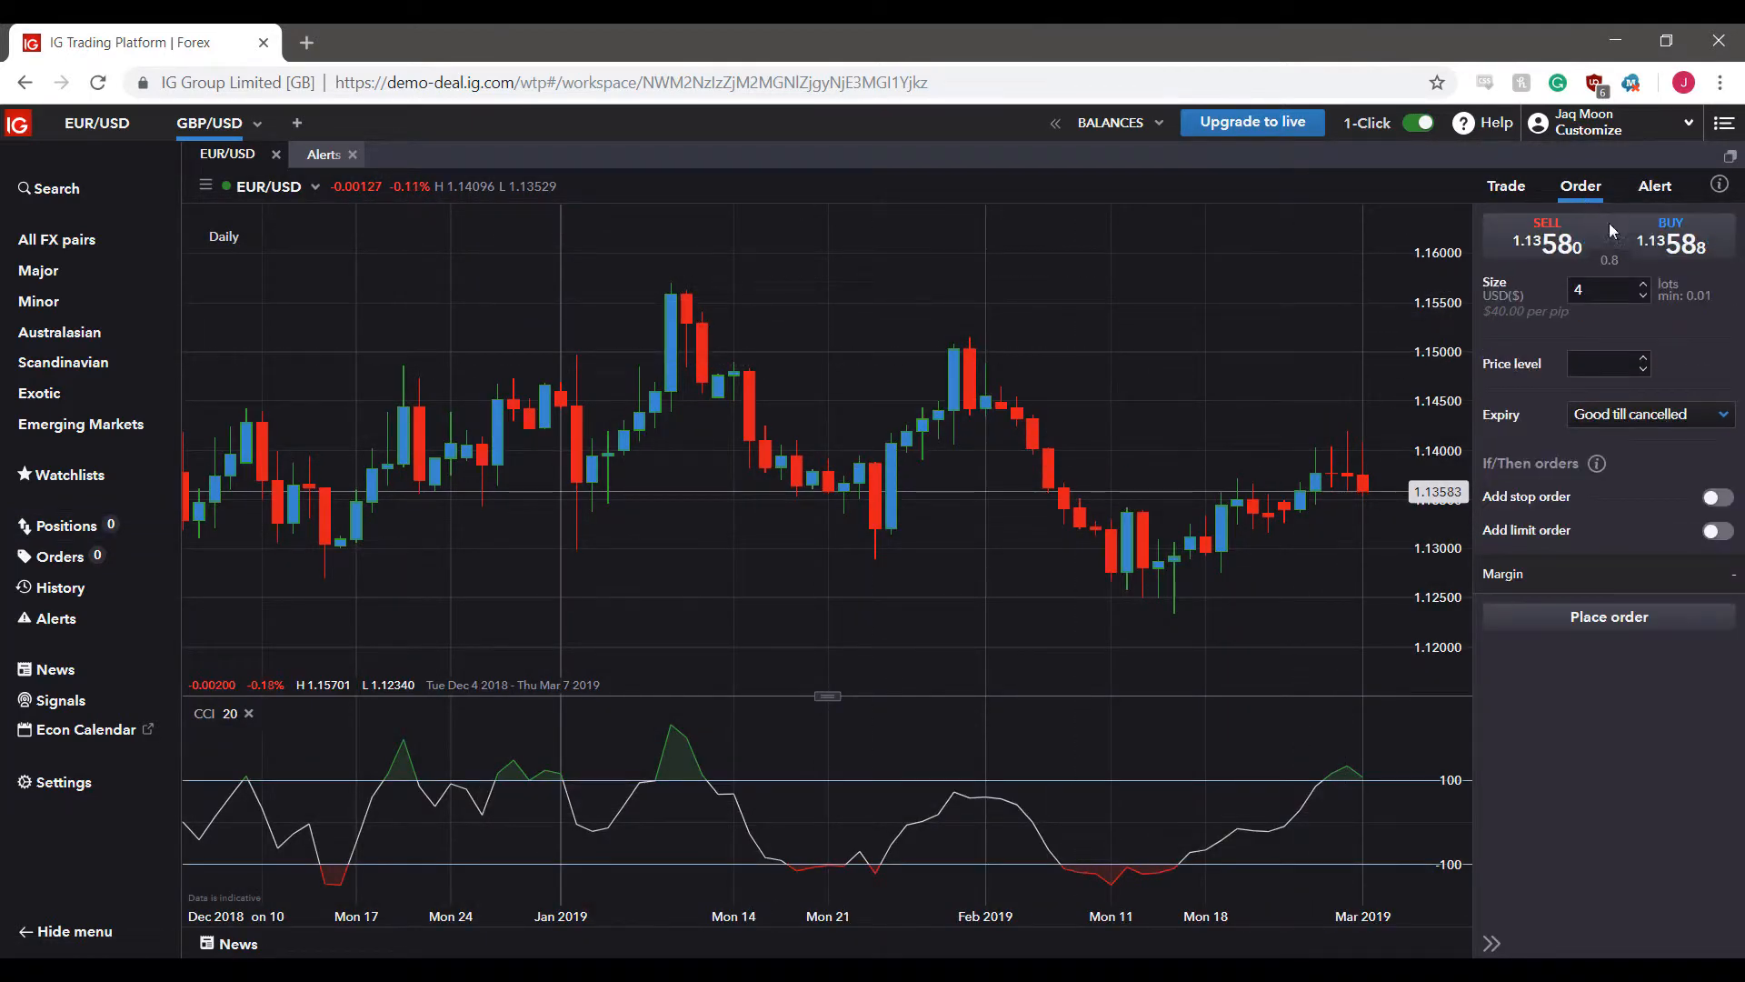
click(1678, 414)
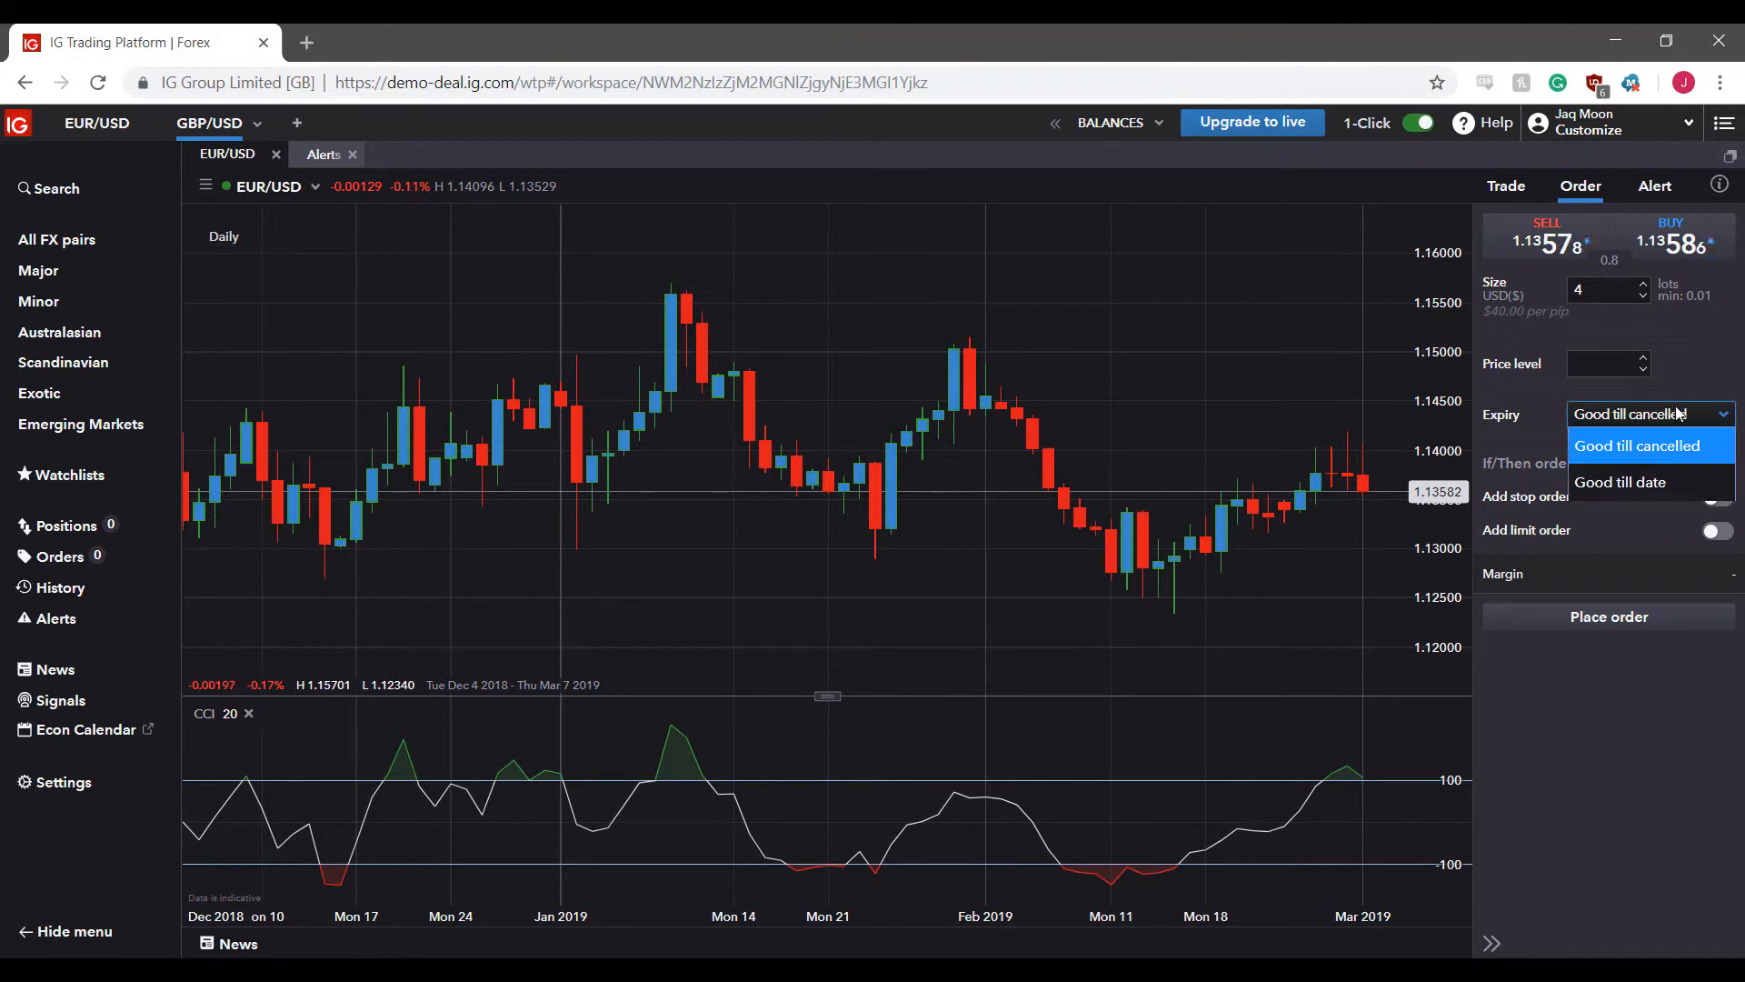
click(1673, 485)
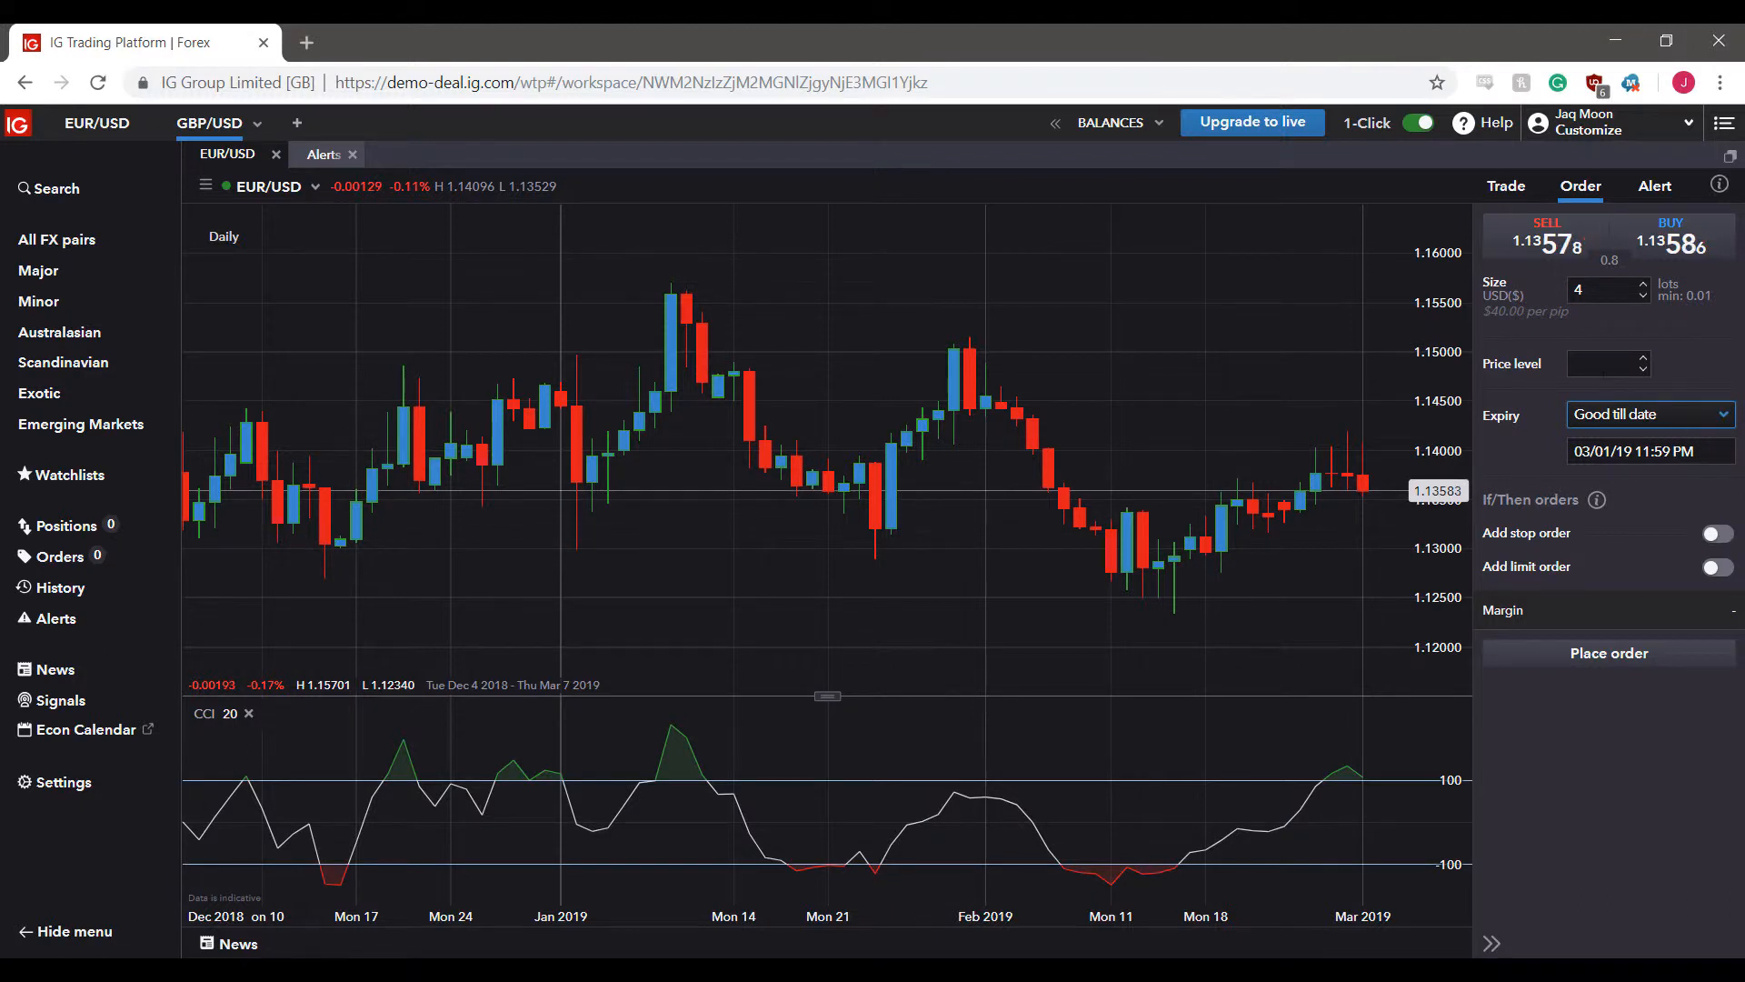
click(1600, 366)
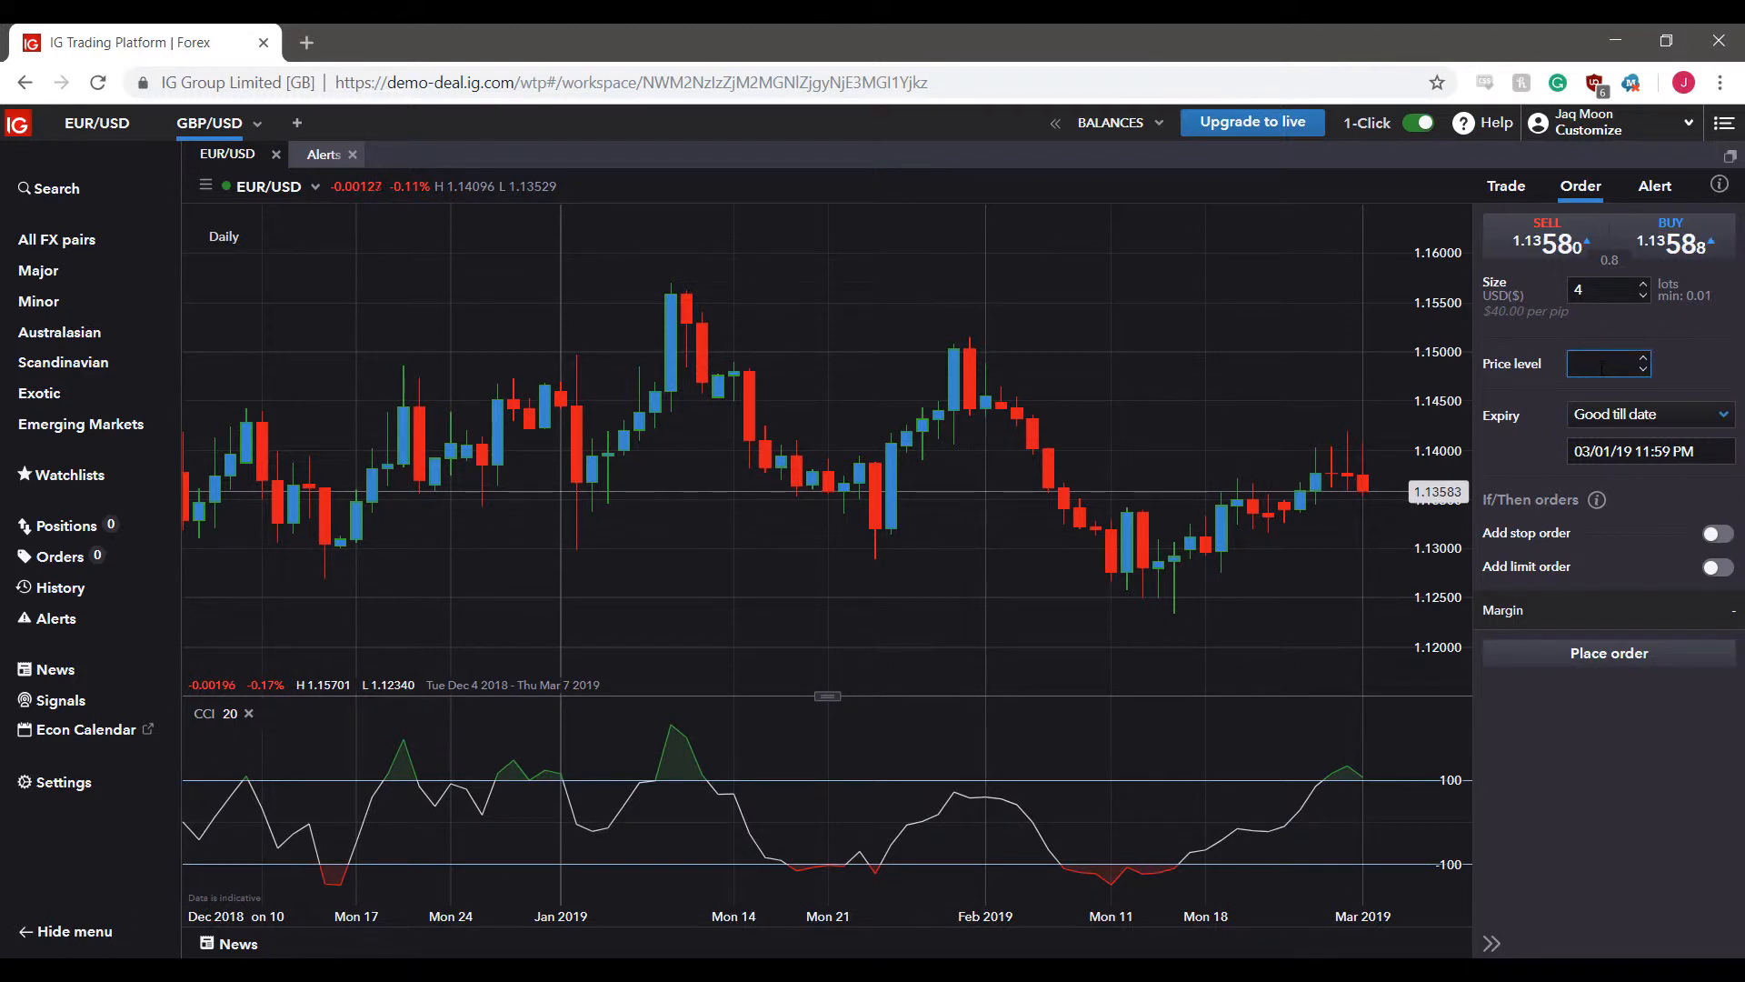
text(1.16)
click(1599, 657)
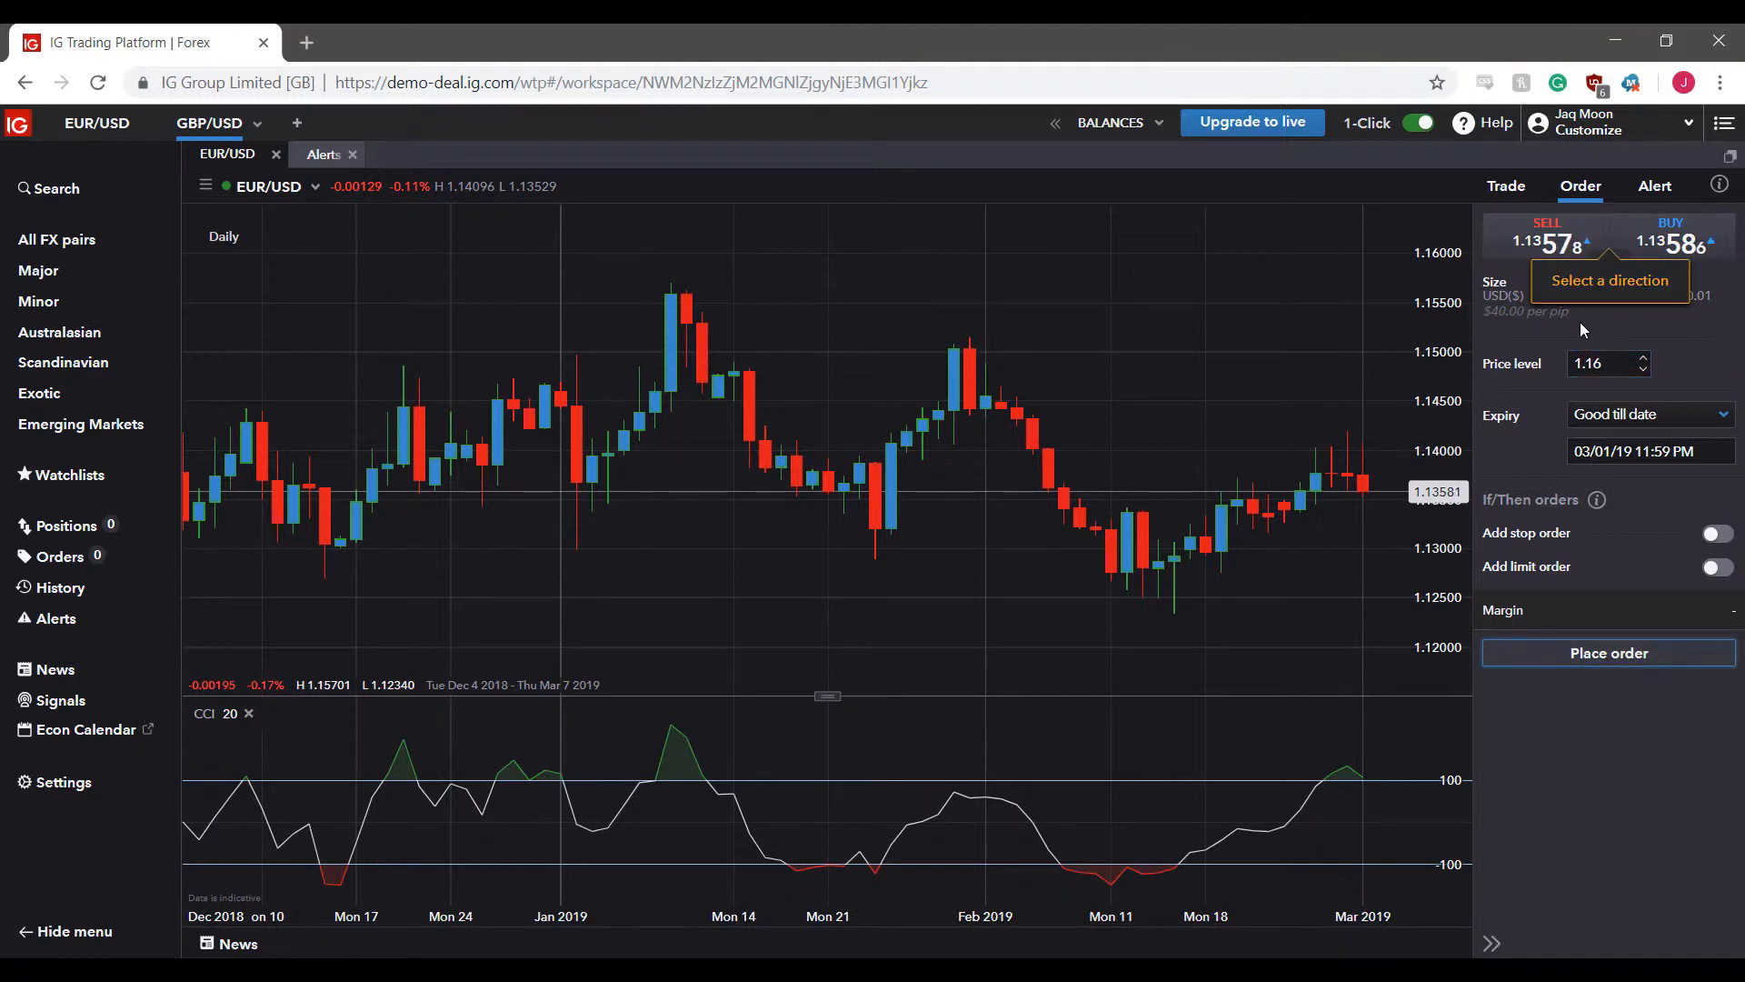
click(1547, 238)
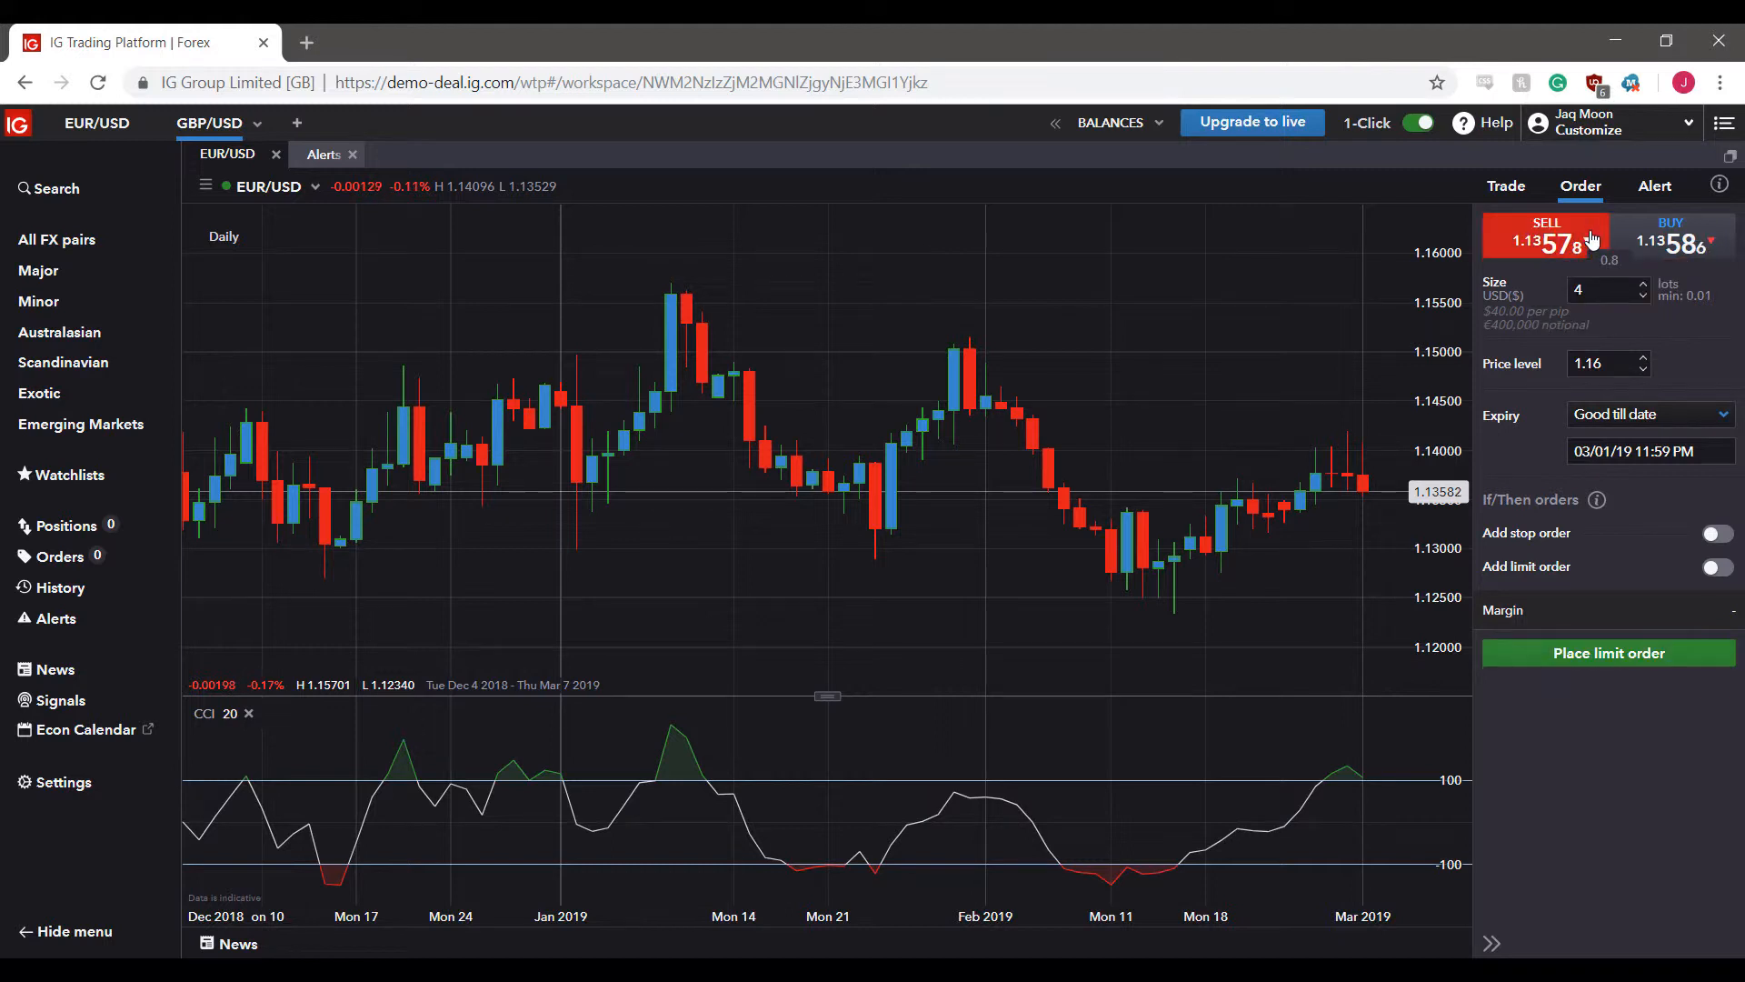
click(1616, 669)
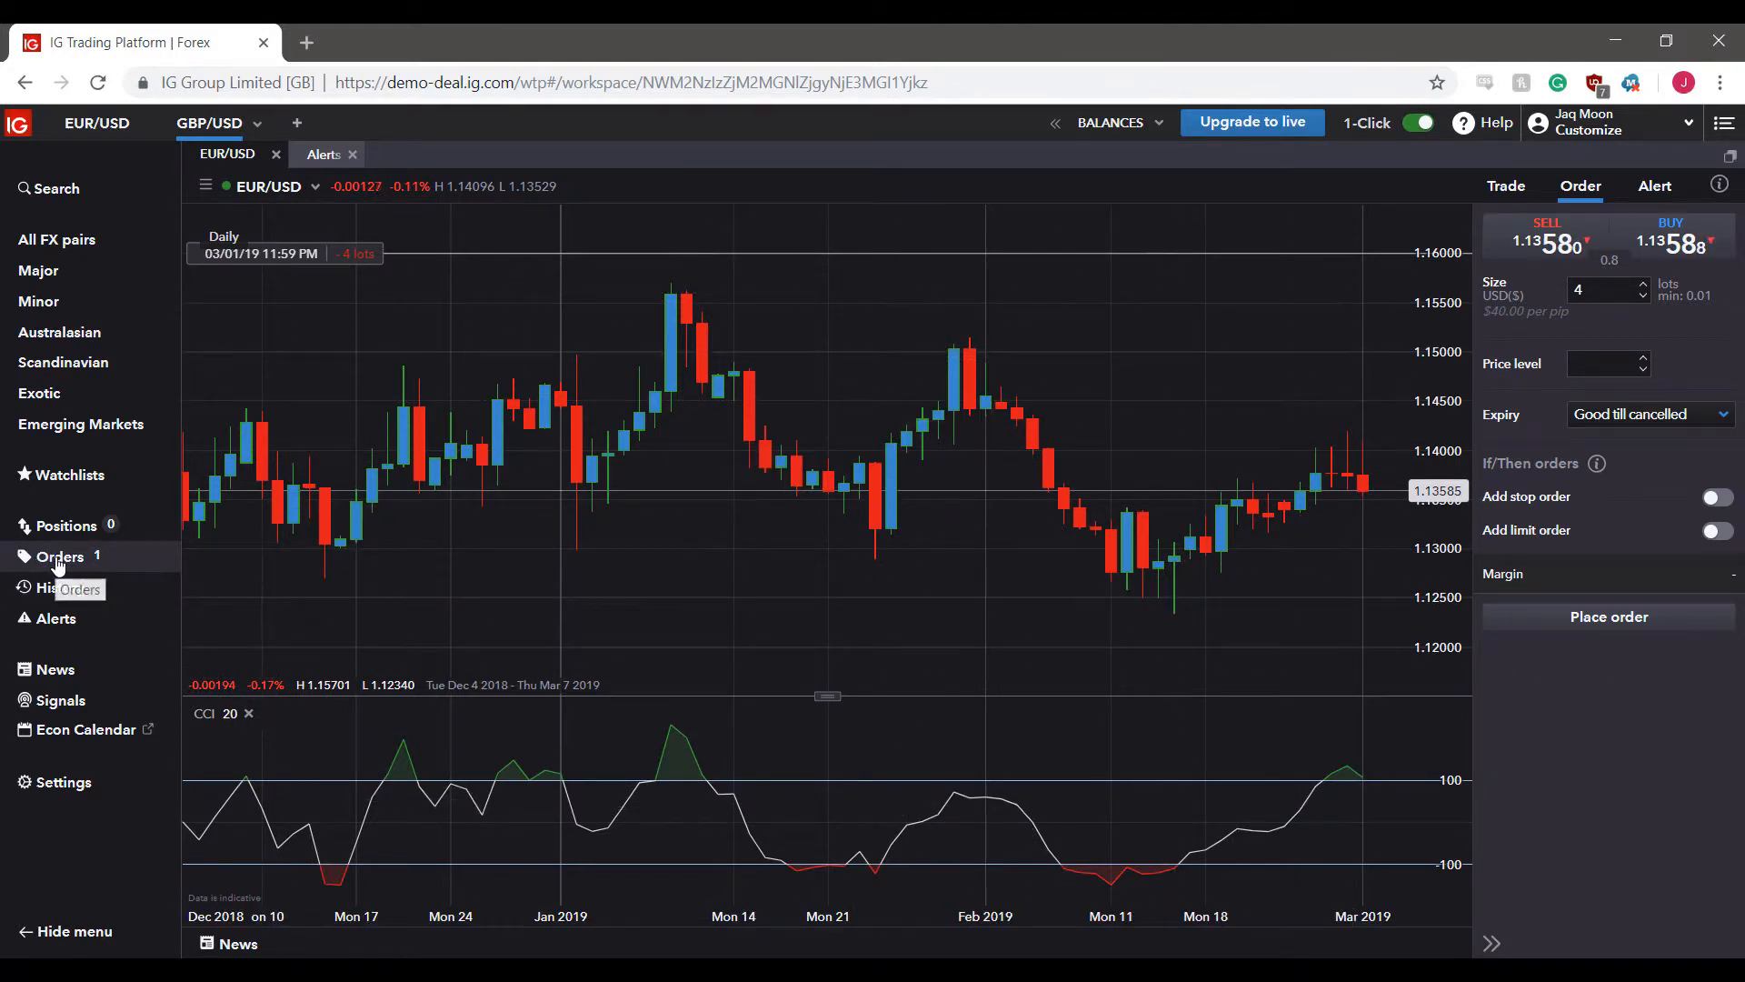
- Check the sell order in the working orders list, and delete it from the EUR/USD chart
click(59, 560)
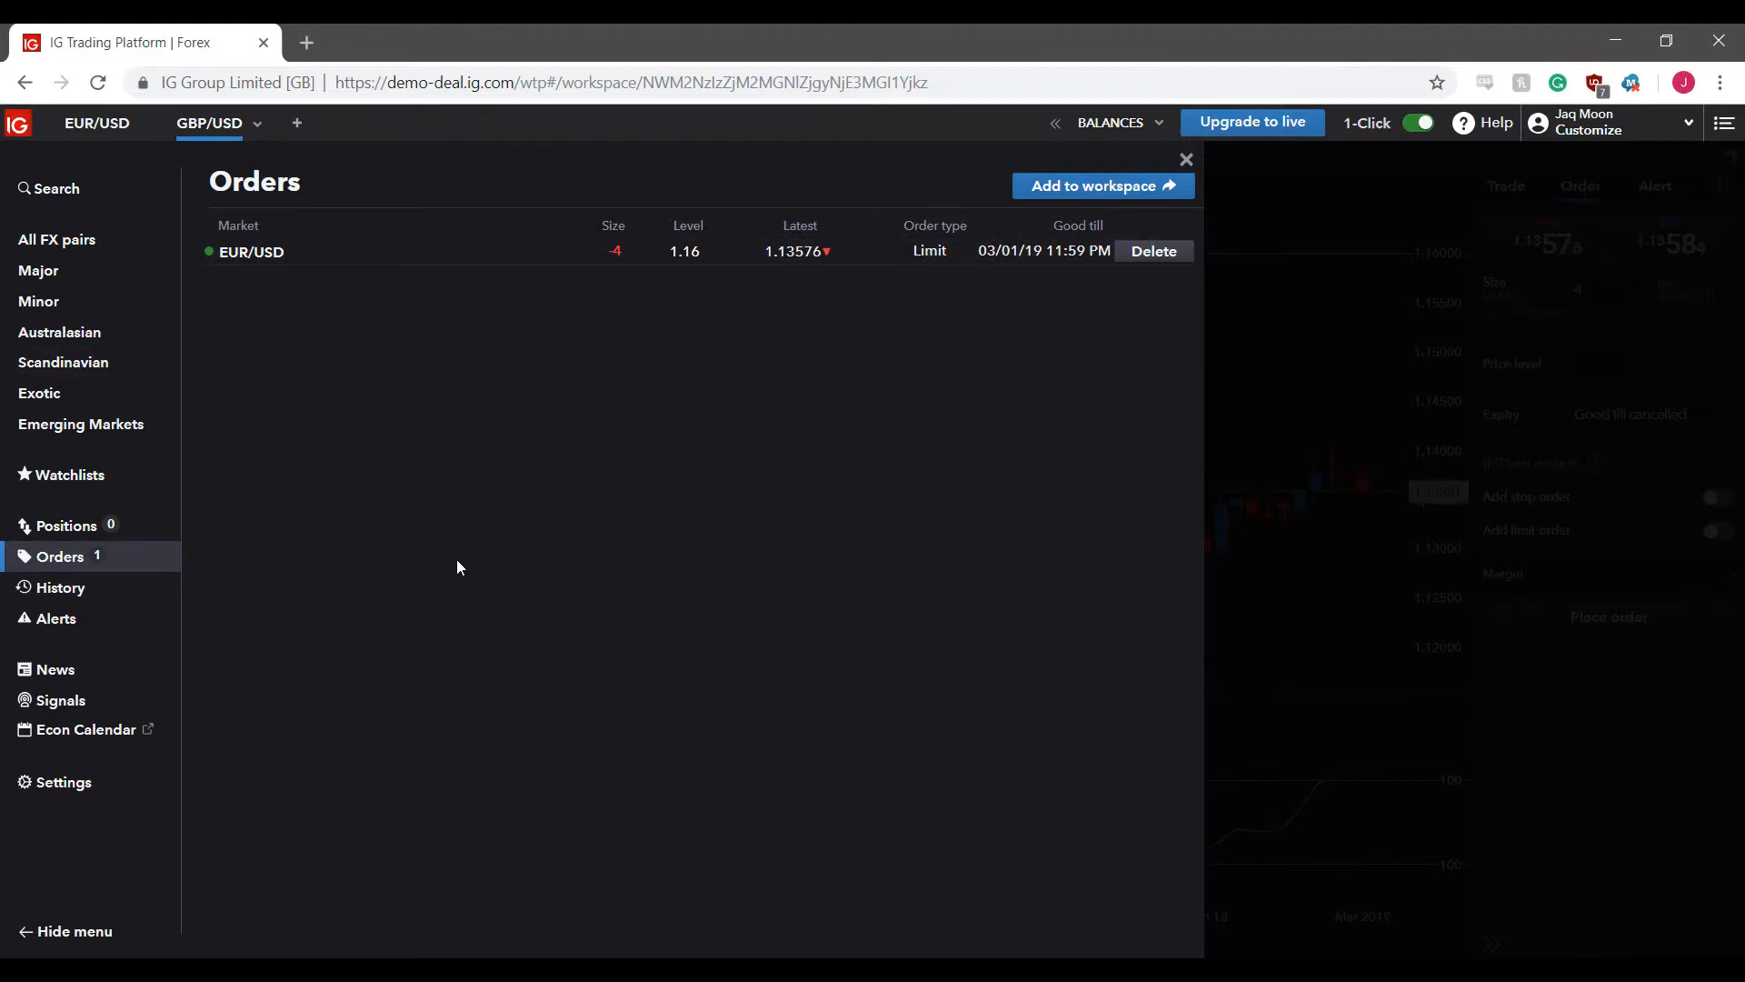
click(1255, 317)
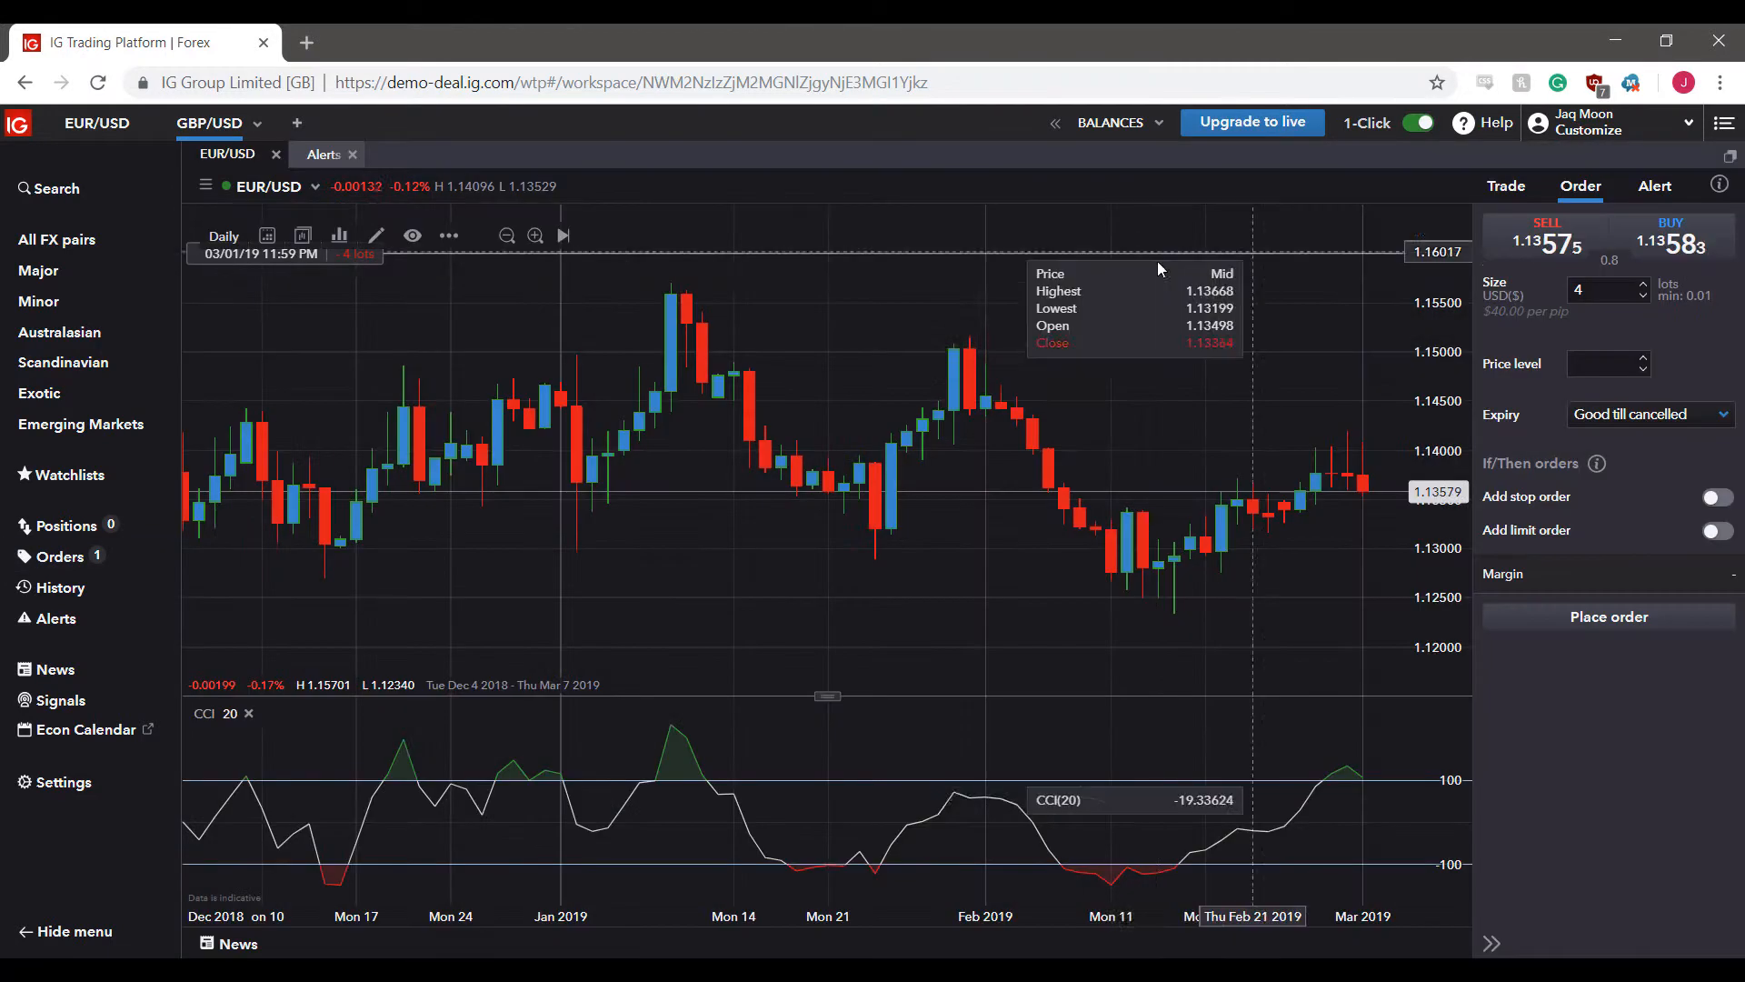
scroll(703, 348, up, 2)
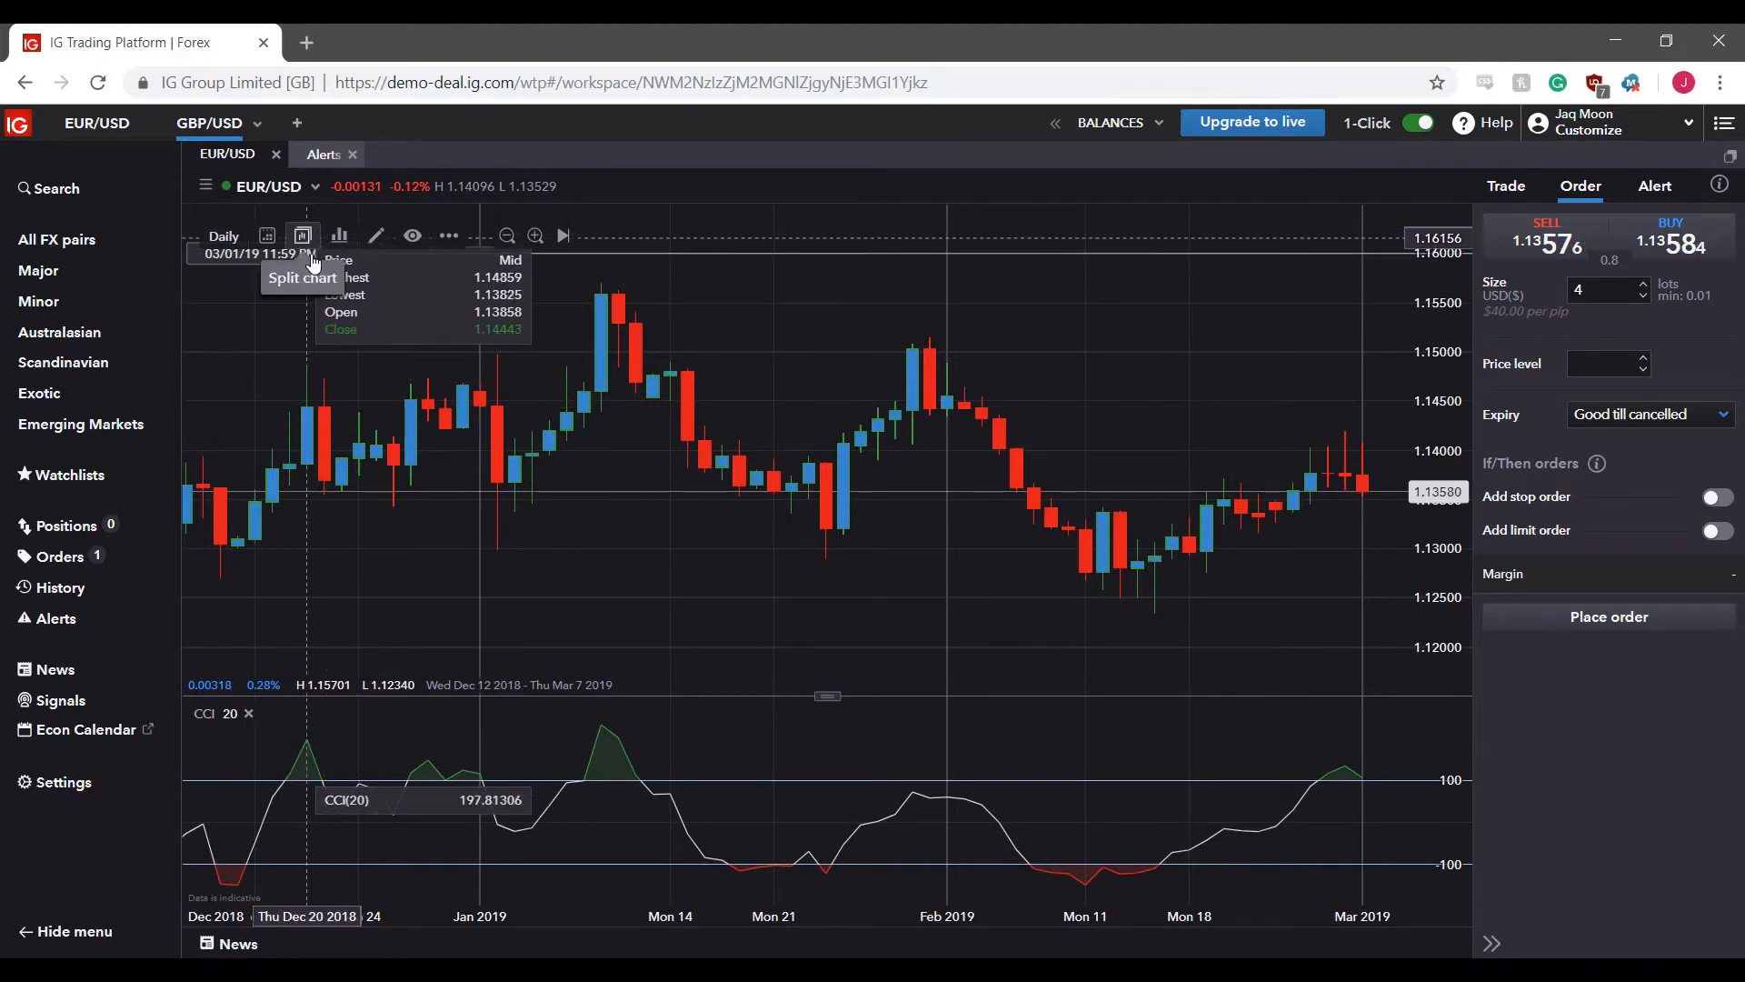
mouse_move(291, 263)
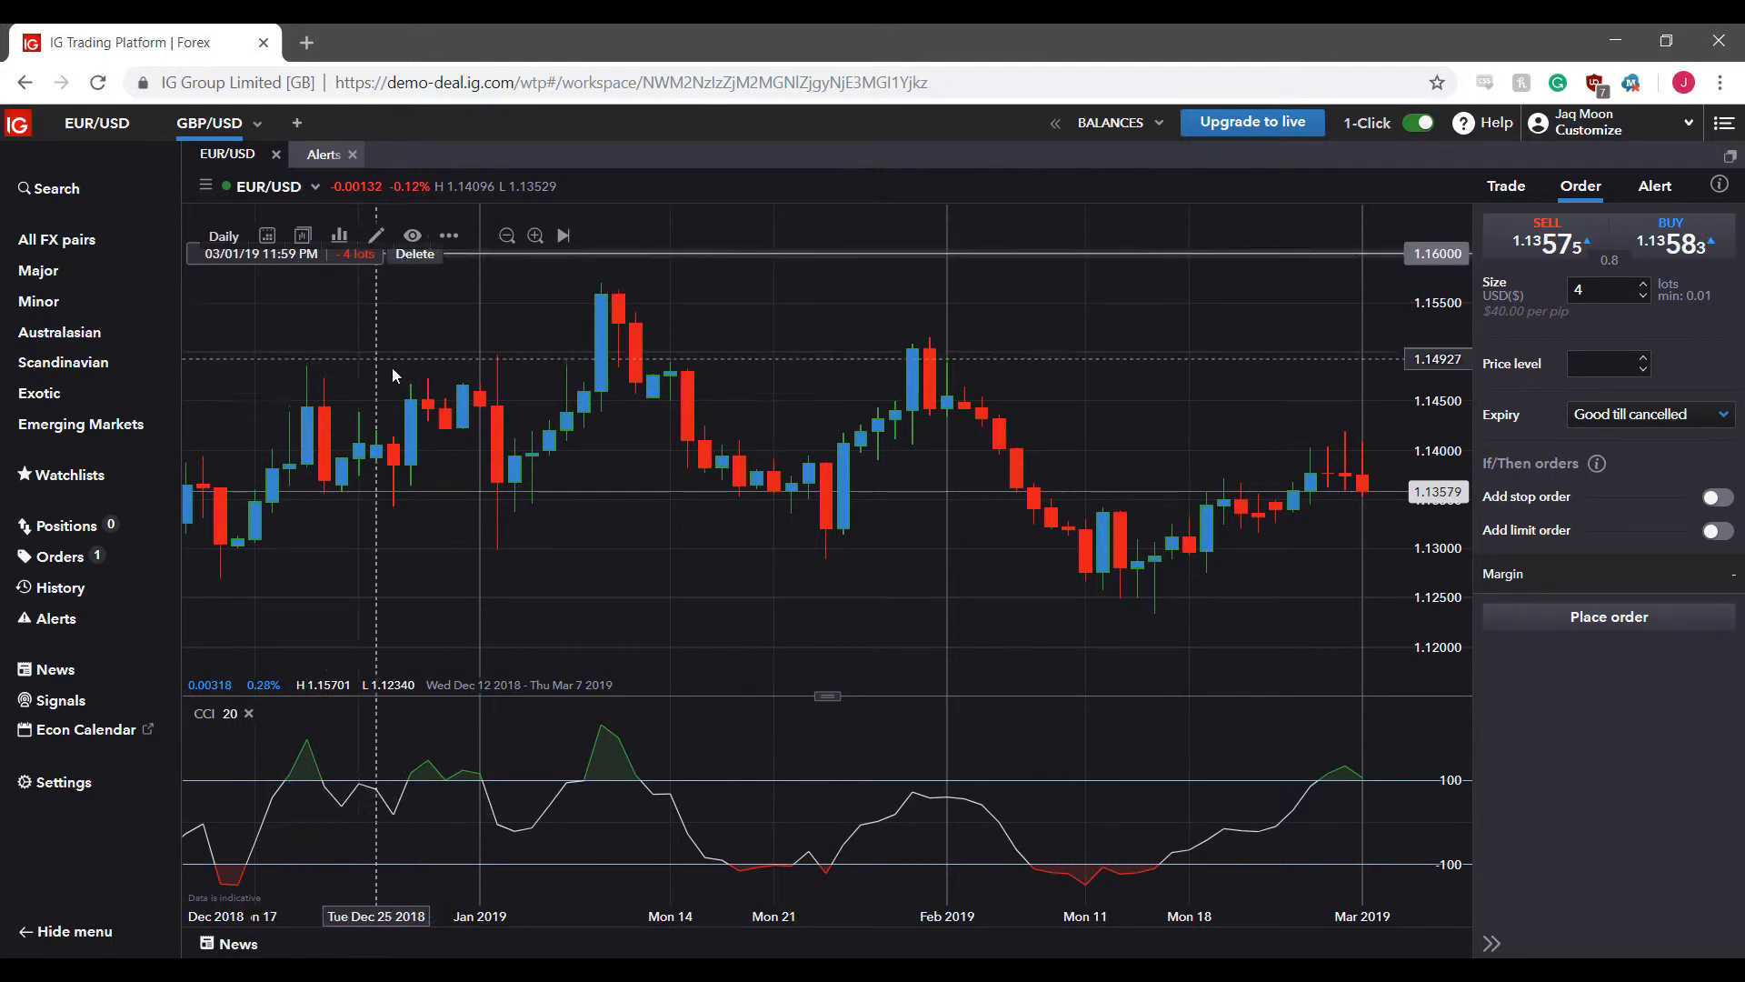
click(408, 260)
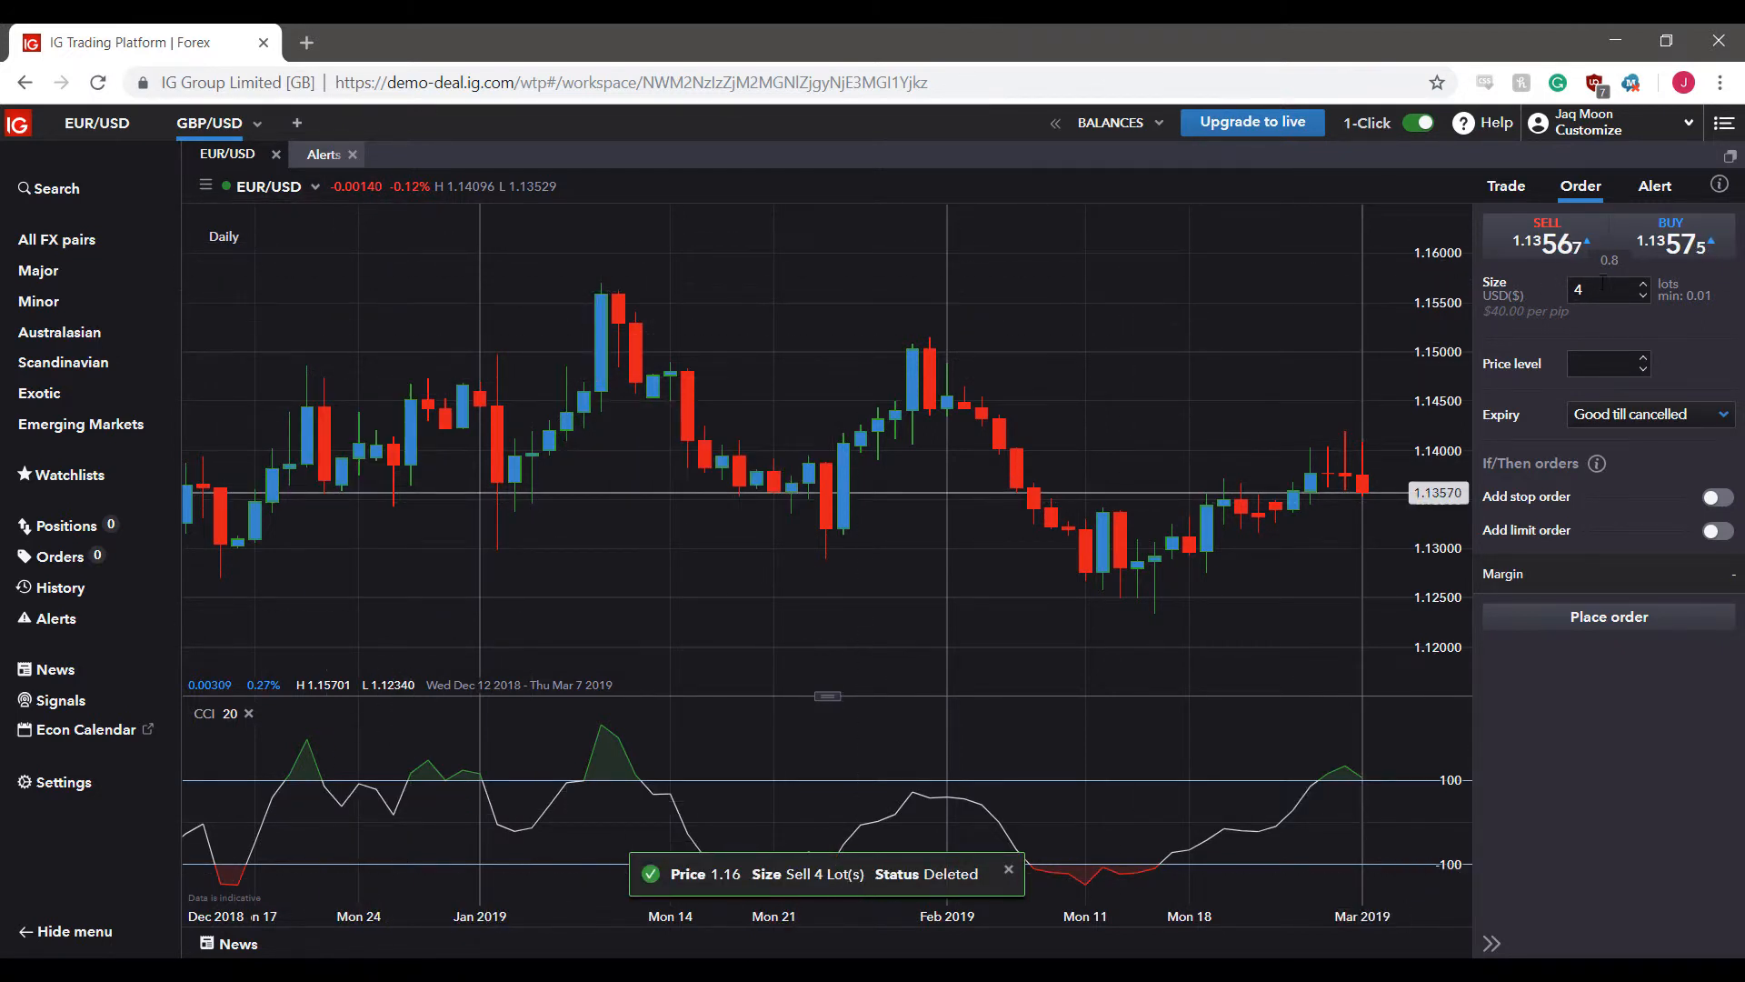
- Place a EUR/USD buy order for 4 lots at price level 1.16, good till cancelled
click(1604, 365)
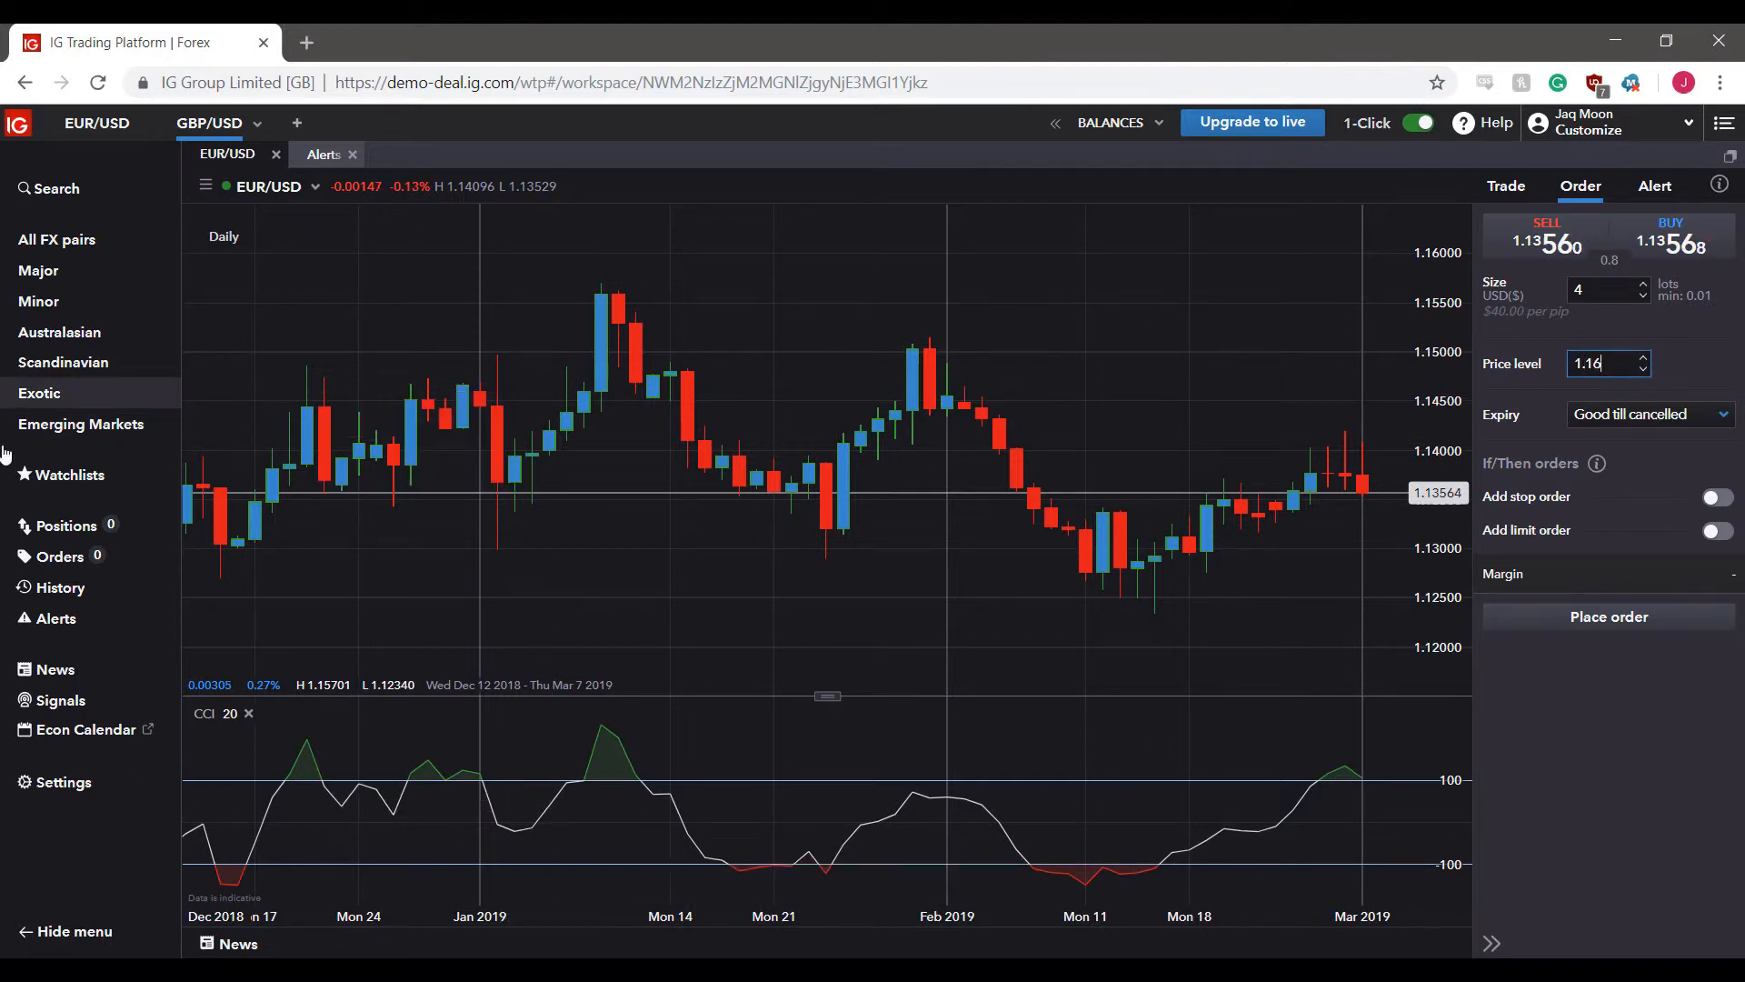
click(1611, 619)
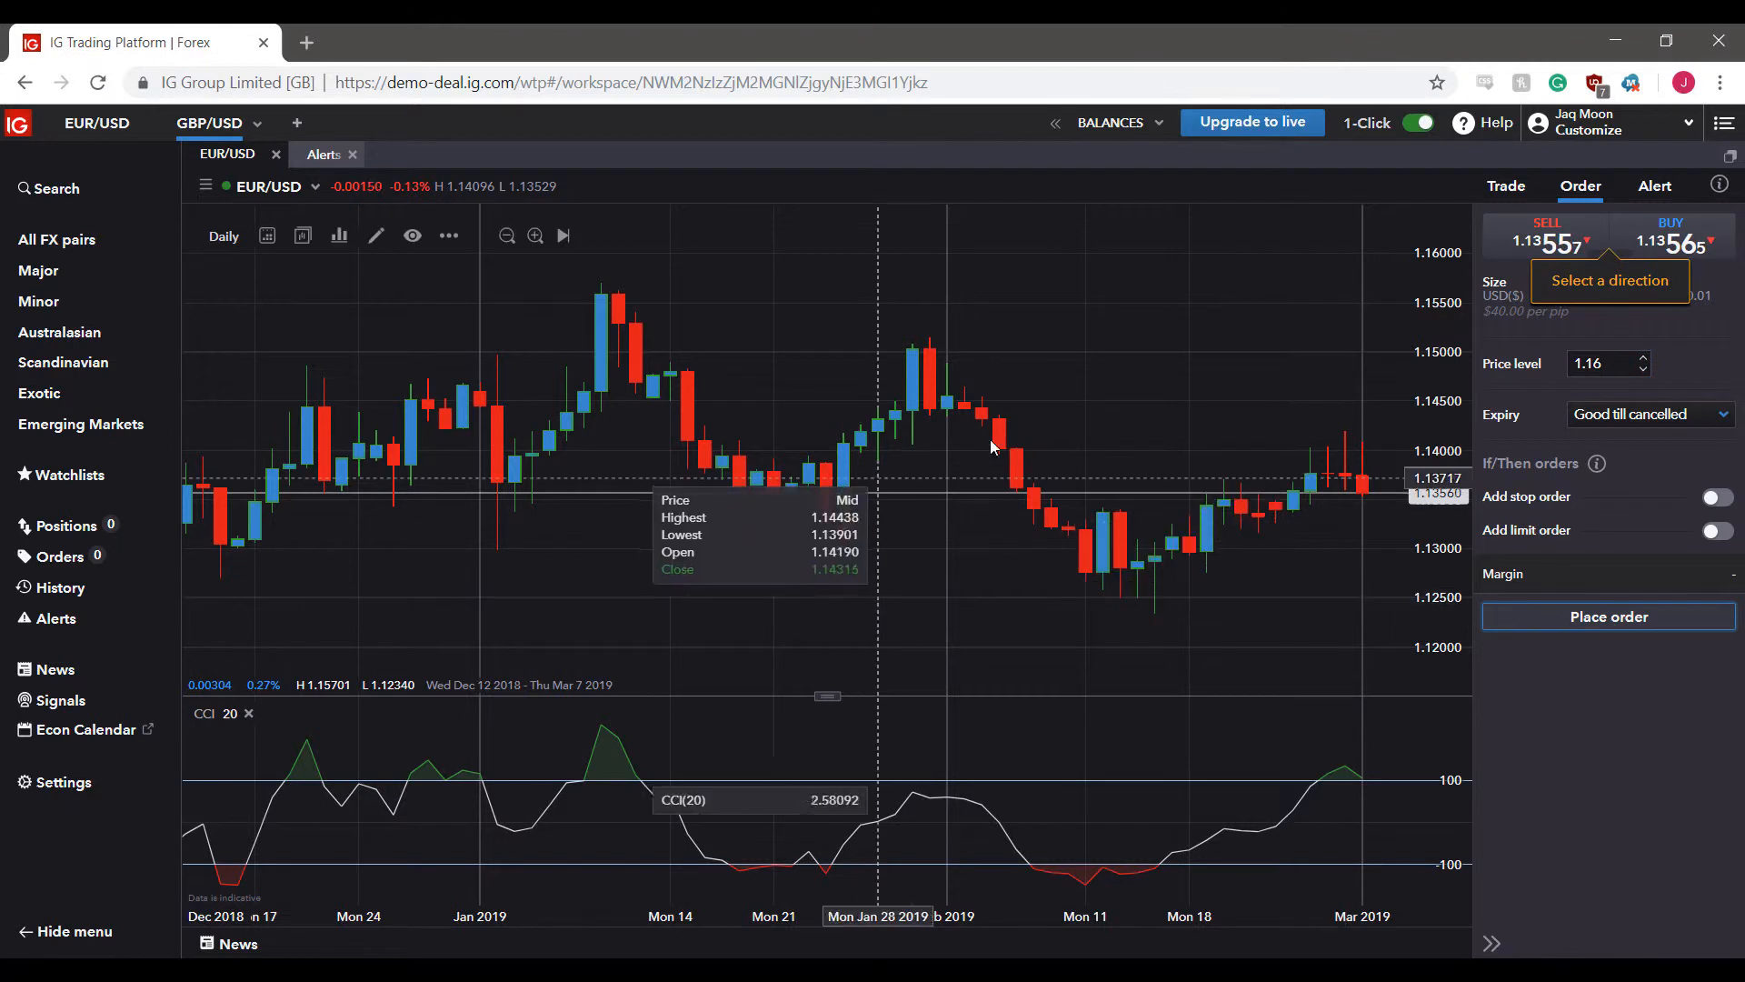
click(1670, 238)
click(1607, 623)
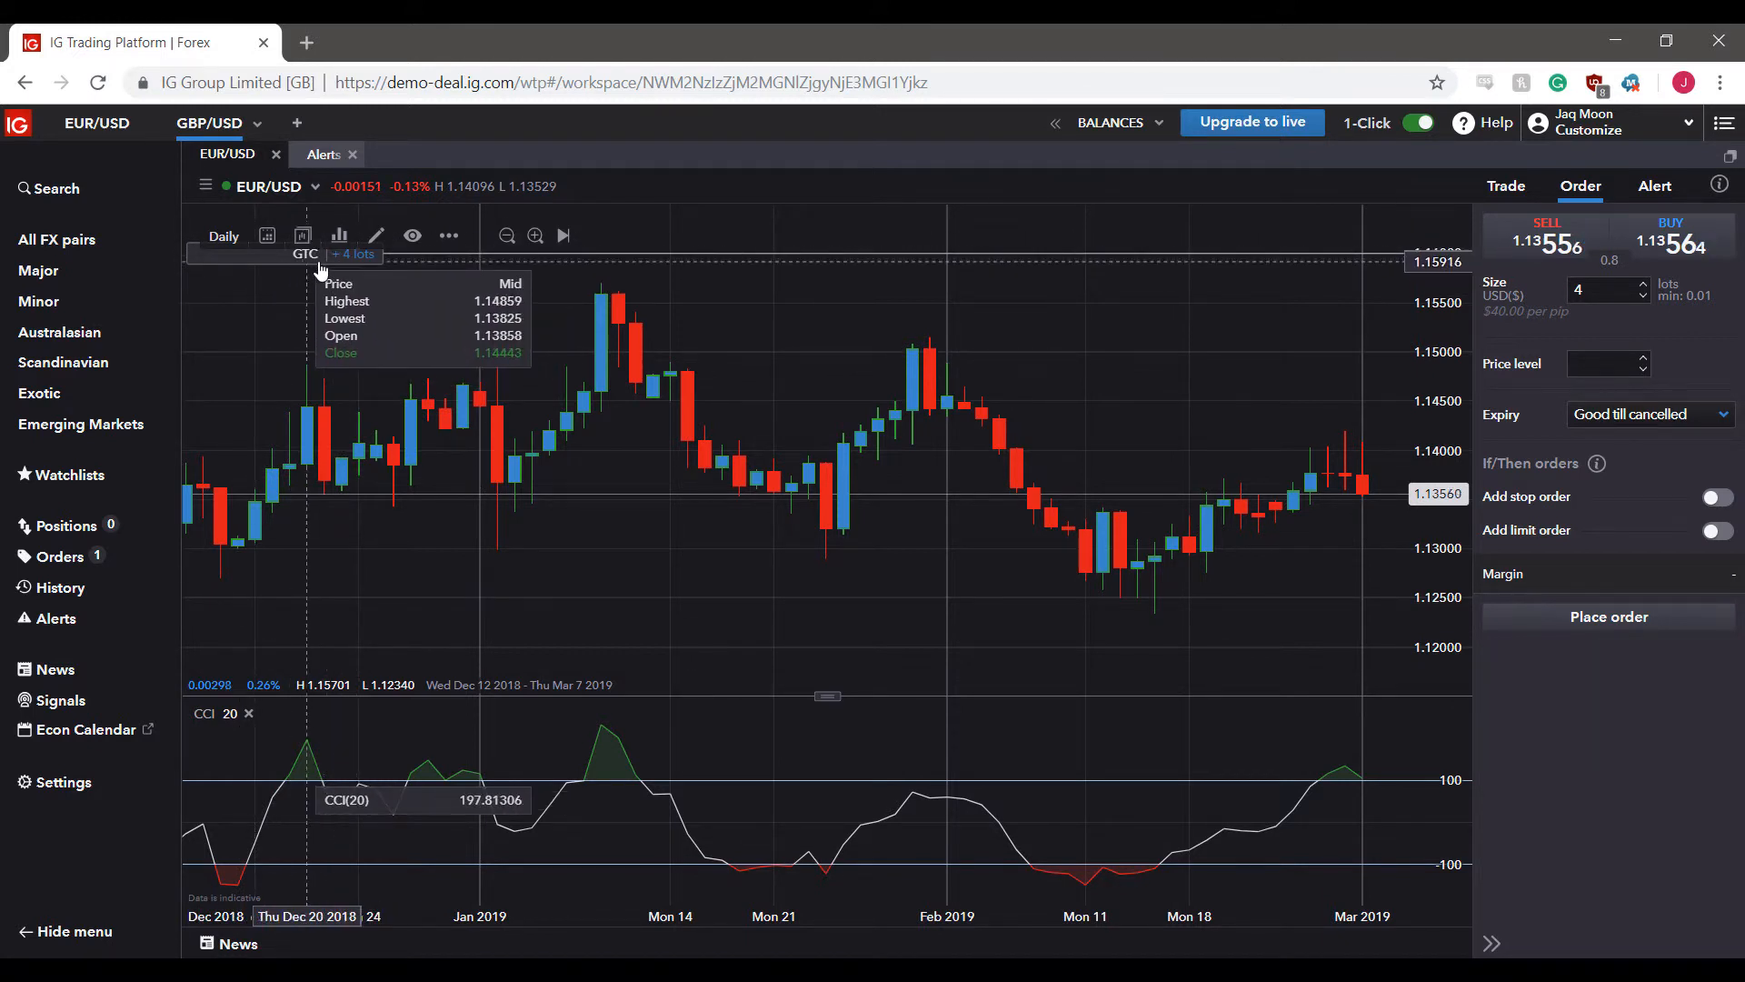
- Delete the EUR/USD buy stop order from the working orders list
click(60, 557)
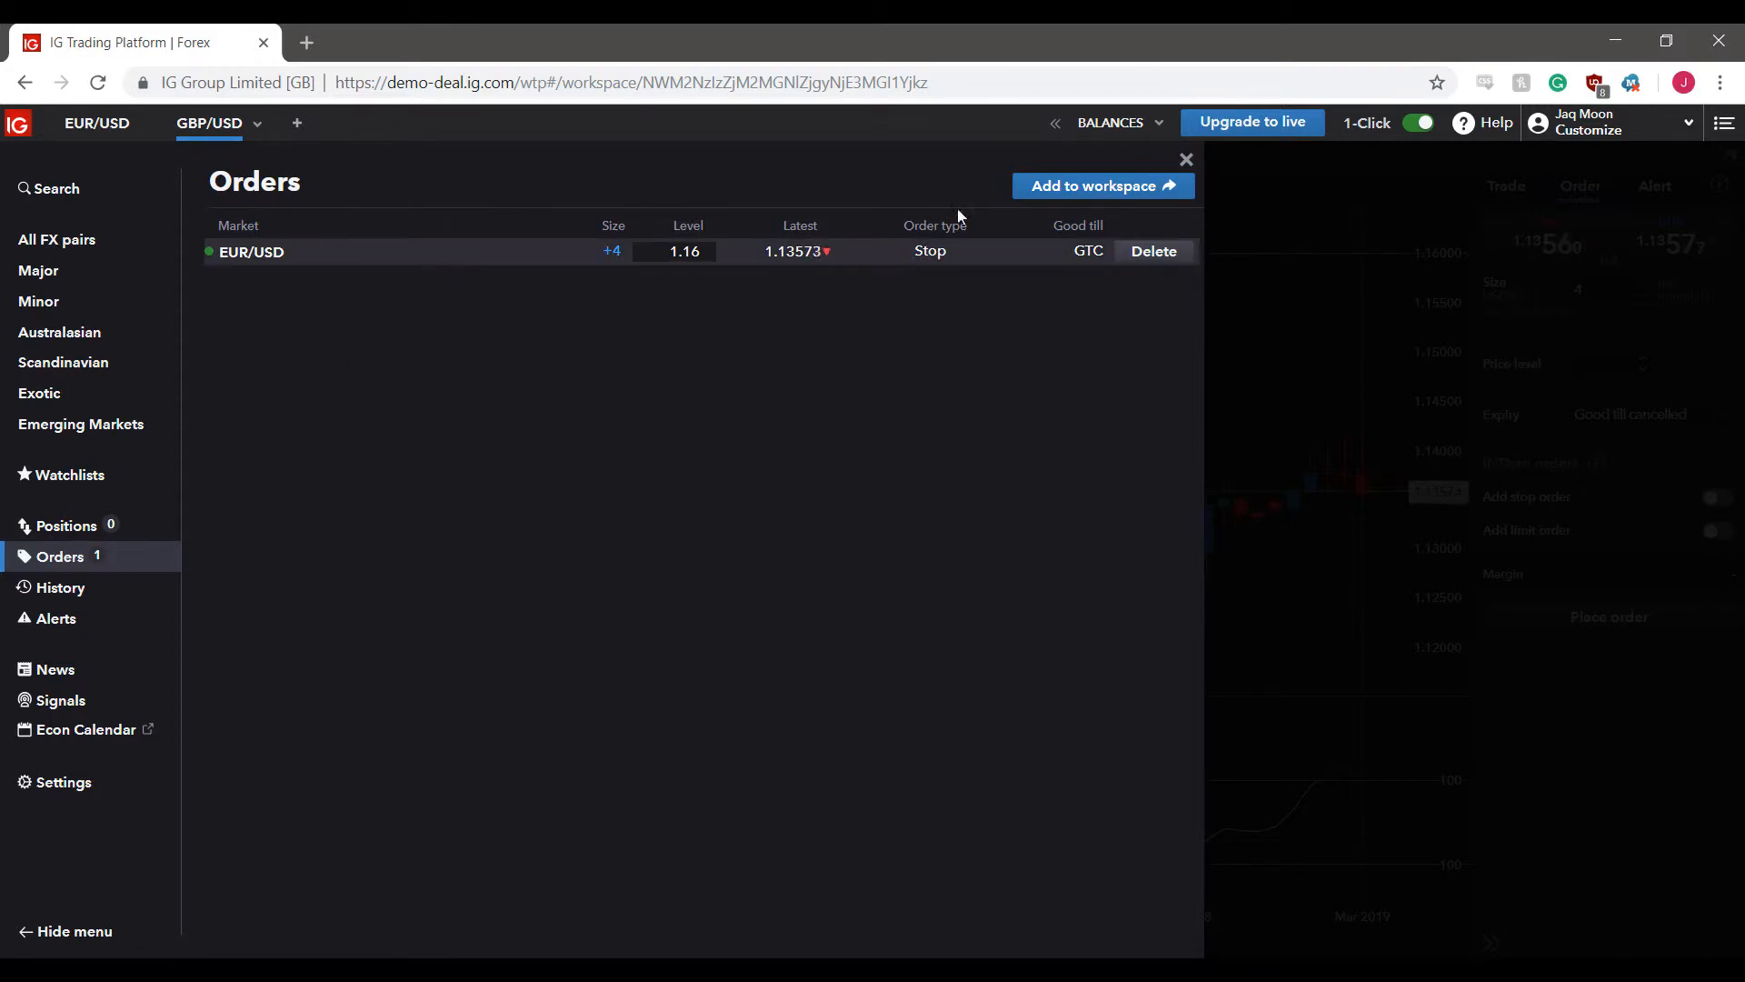
click(1133, 250)
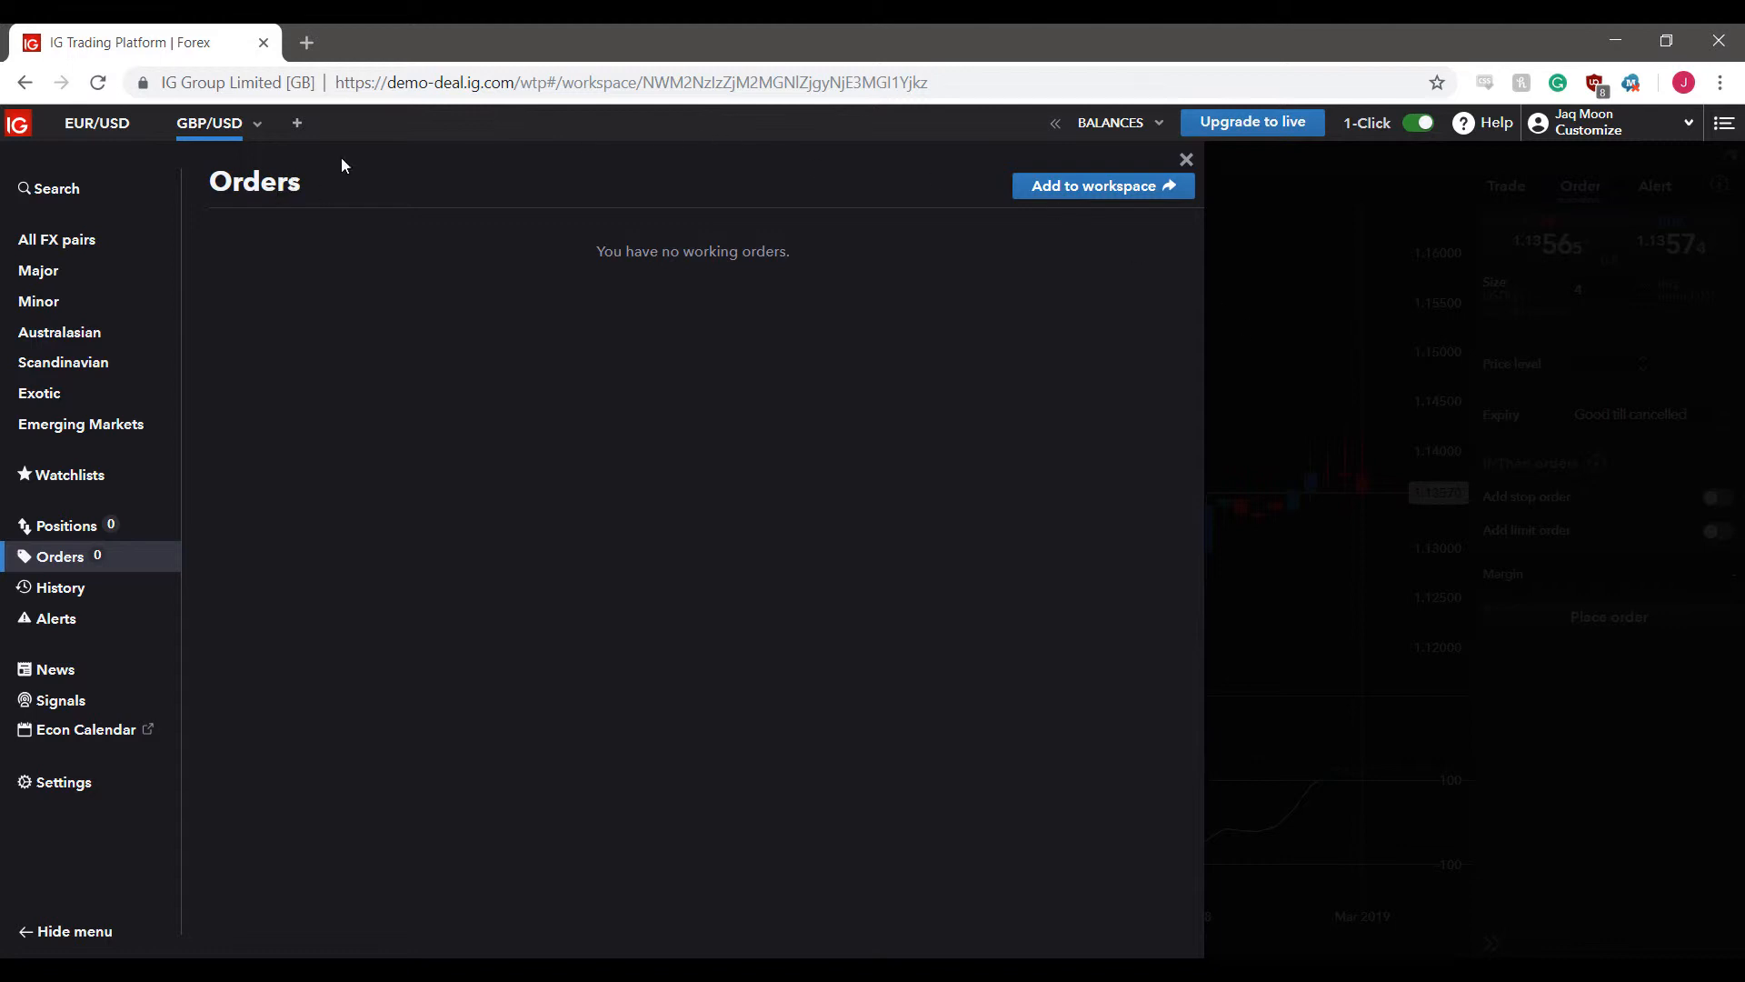
- Add the positions list to the workspace and switch back to the EUR/USD chart
click(88, 529)
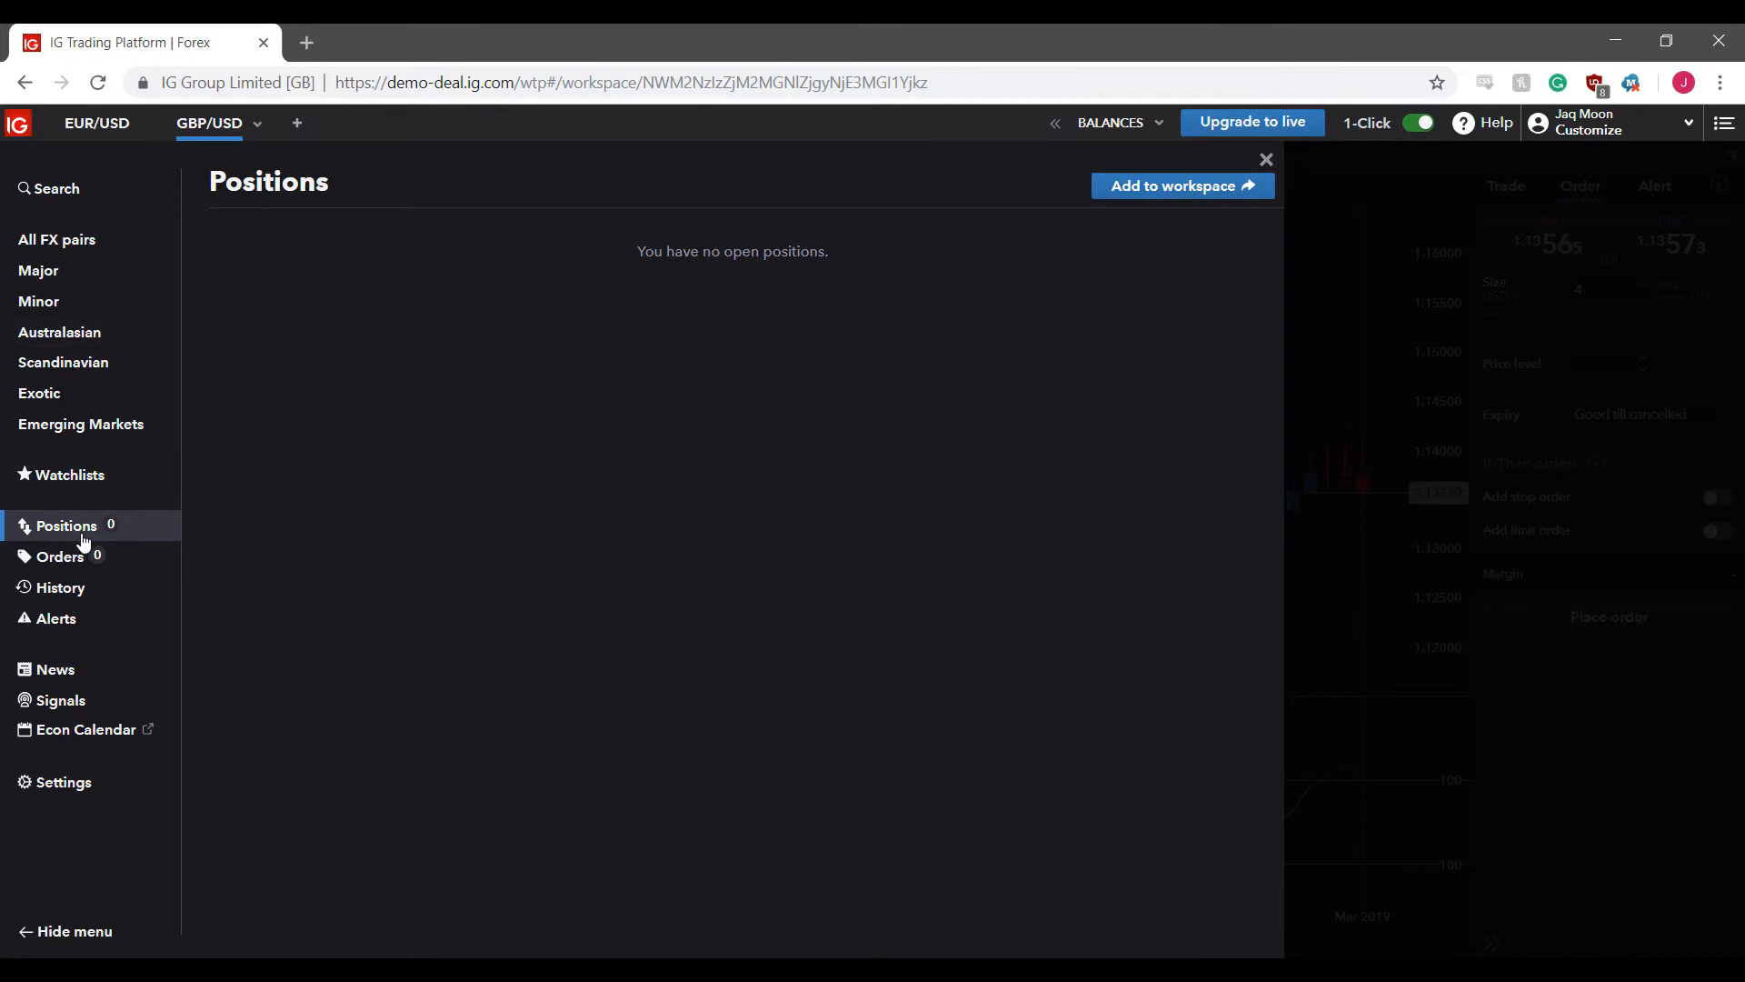
click(1147, 188)
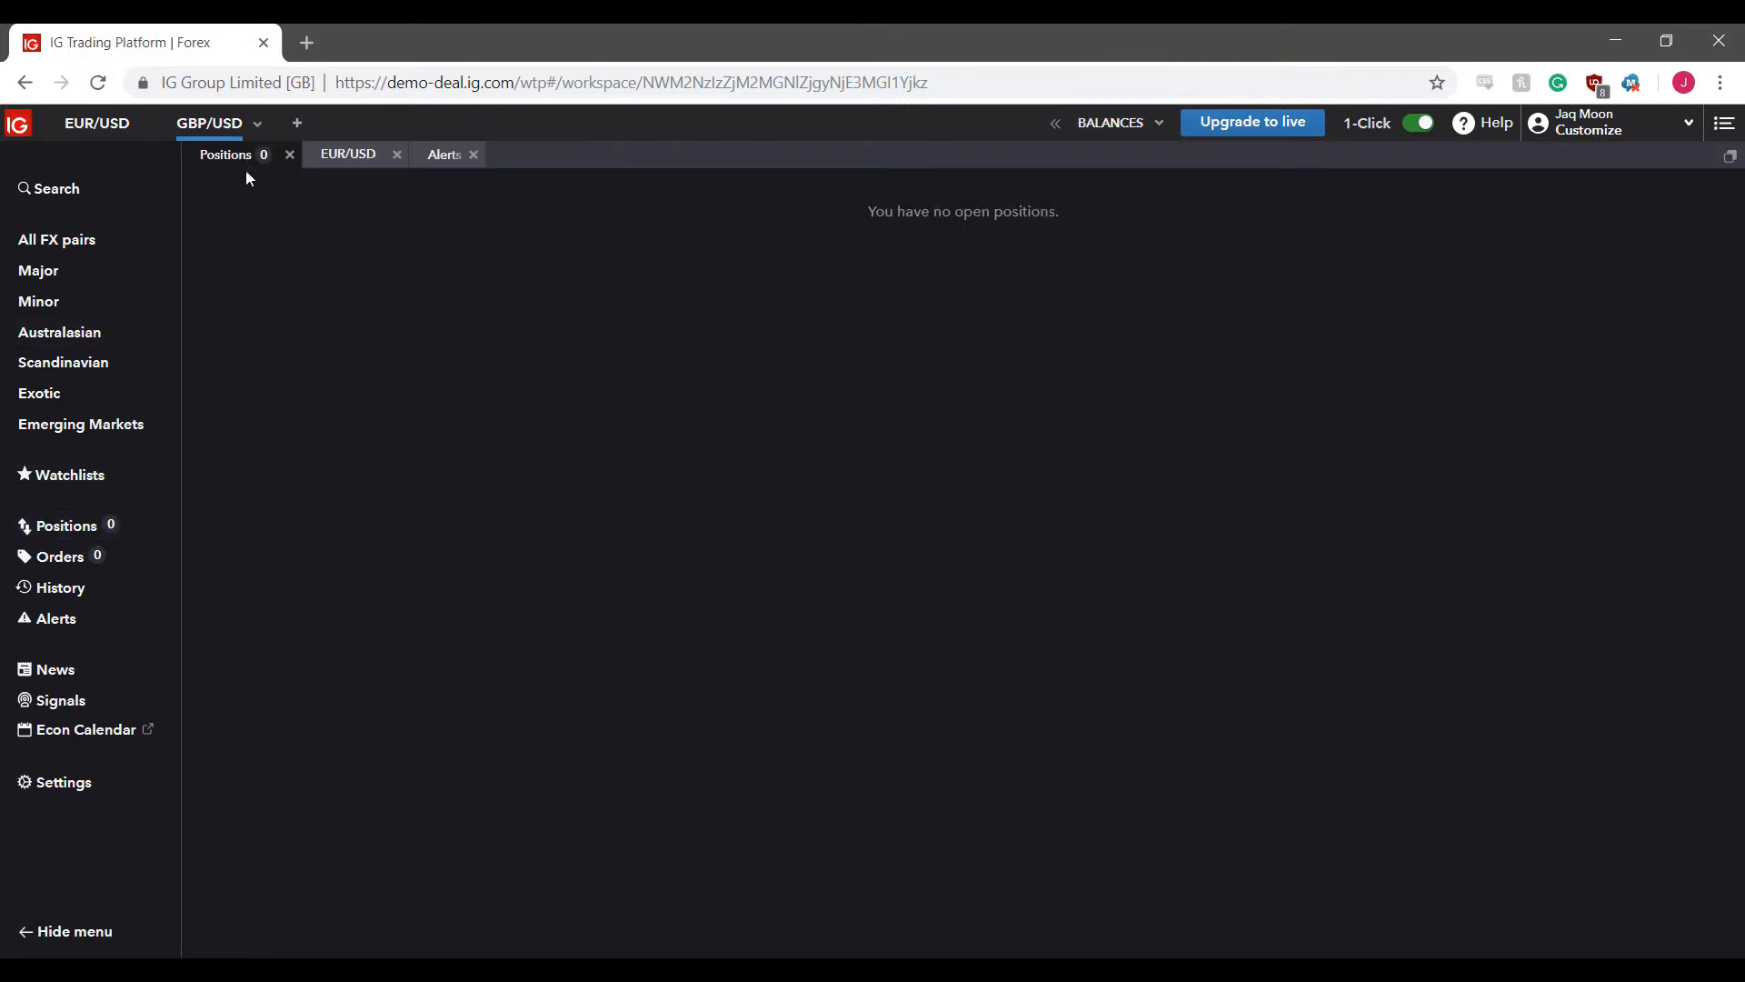
drag(215, 160, 285, 163)
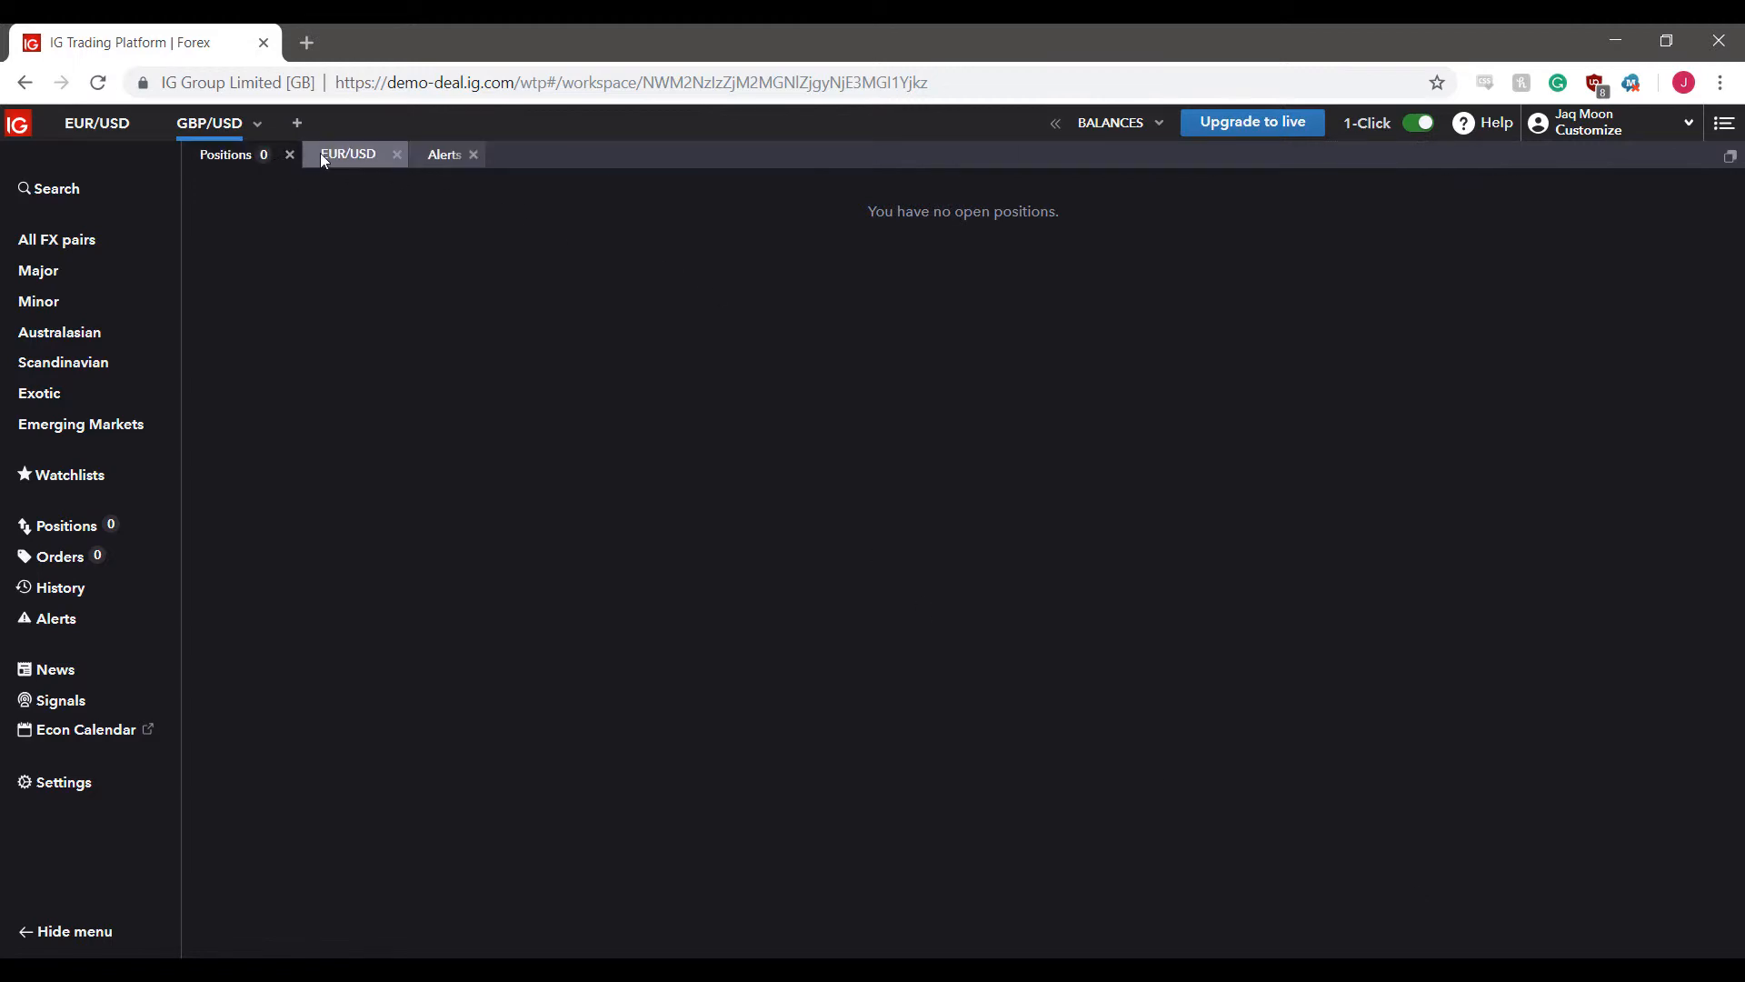
click(324, 161)
click(252, 163)
click(338, 163)
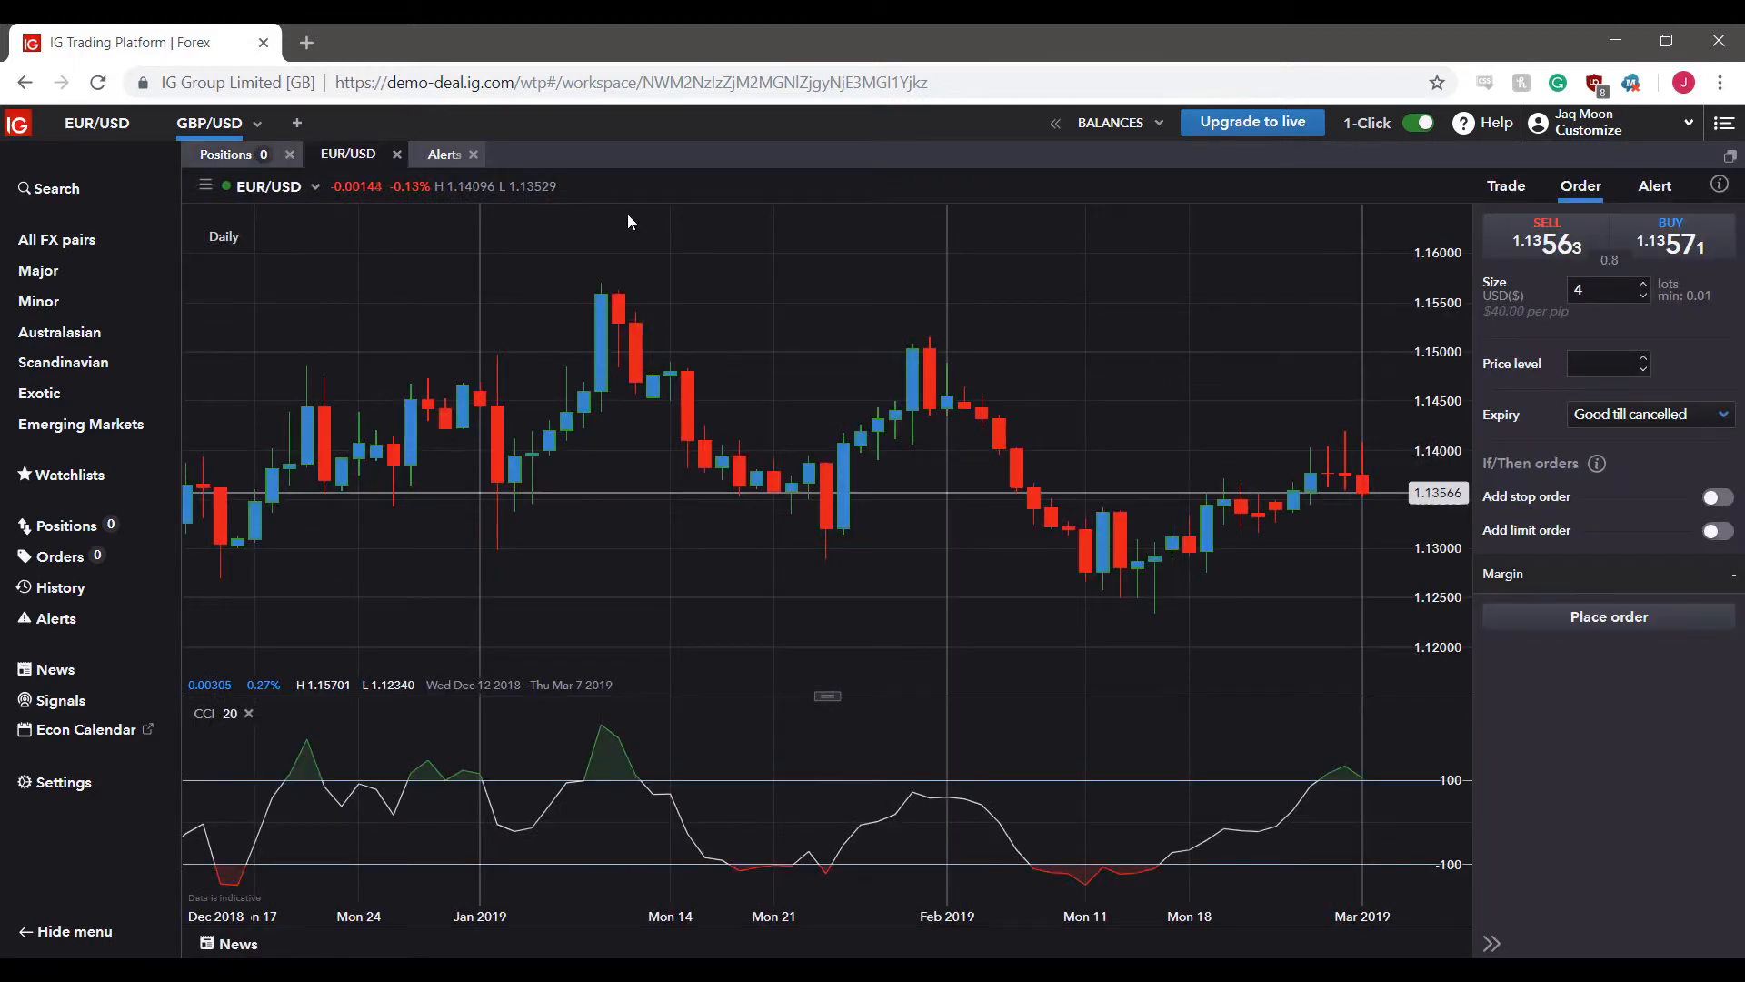
- Restore the maximized workspace so the chart, alerts and positions appear as separate floating windows
click(1729, 159)
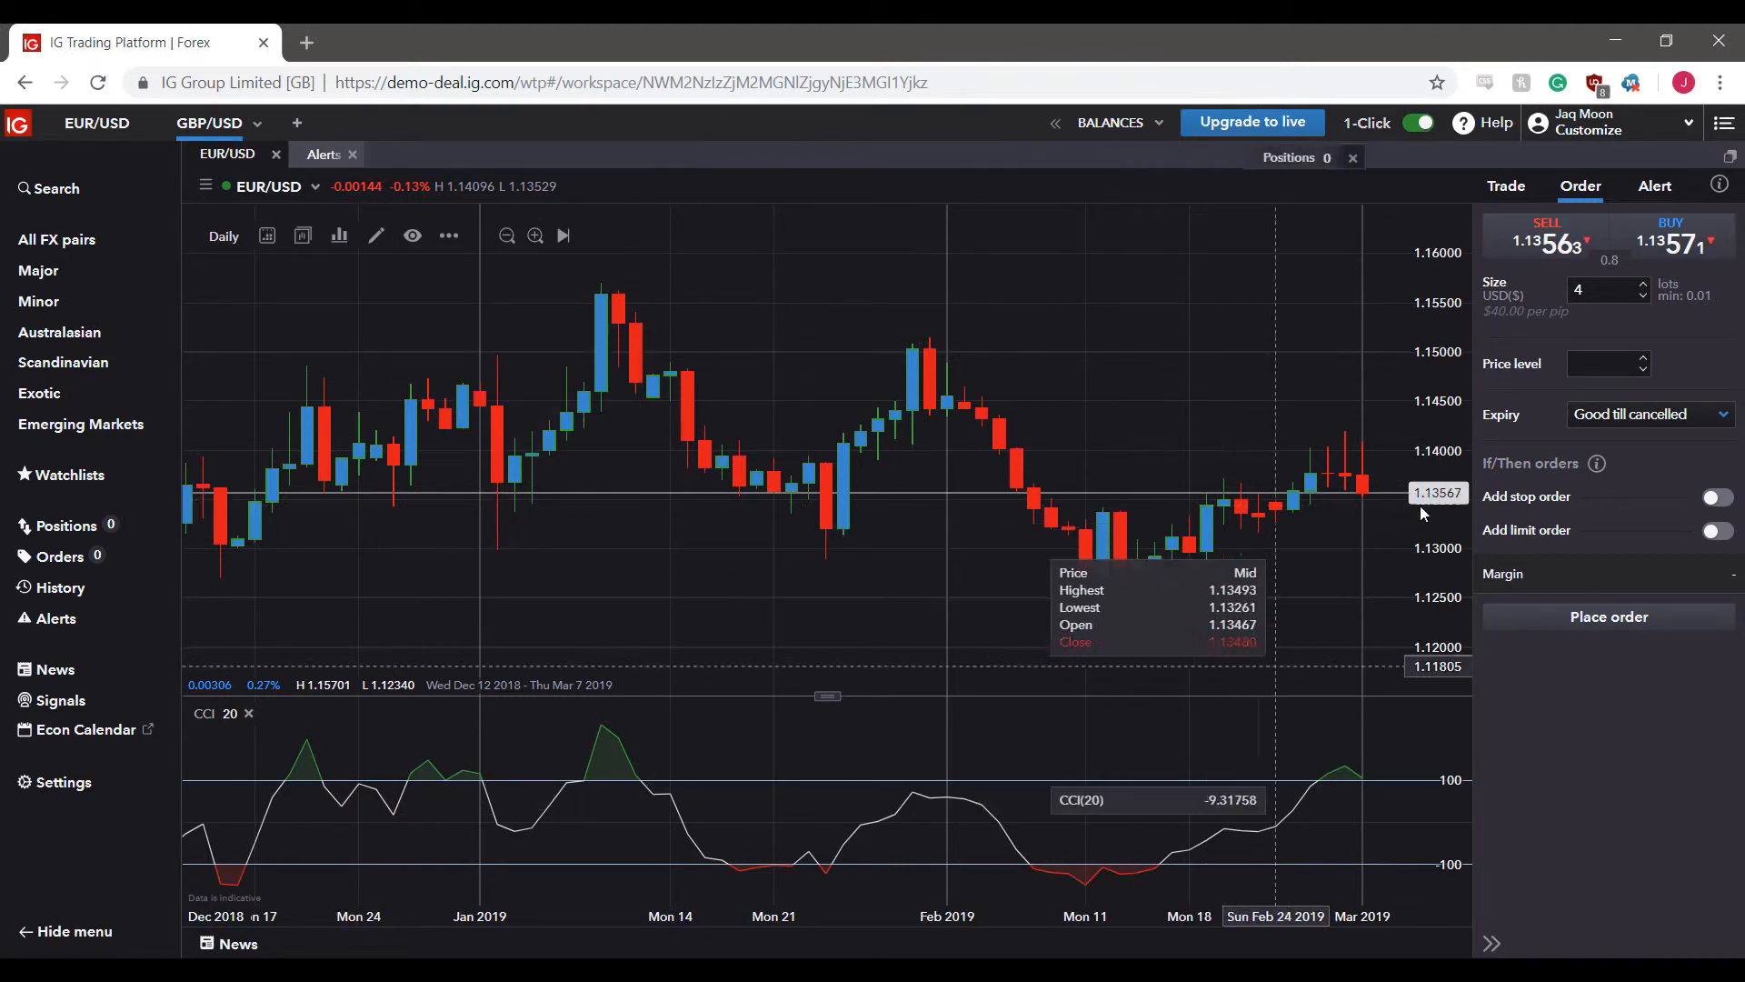
drag(1422, 514, 1451, 453)
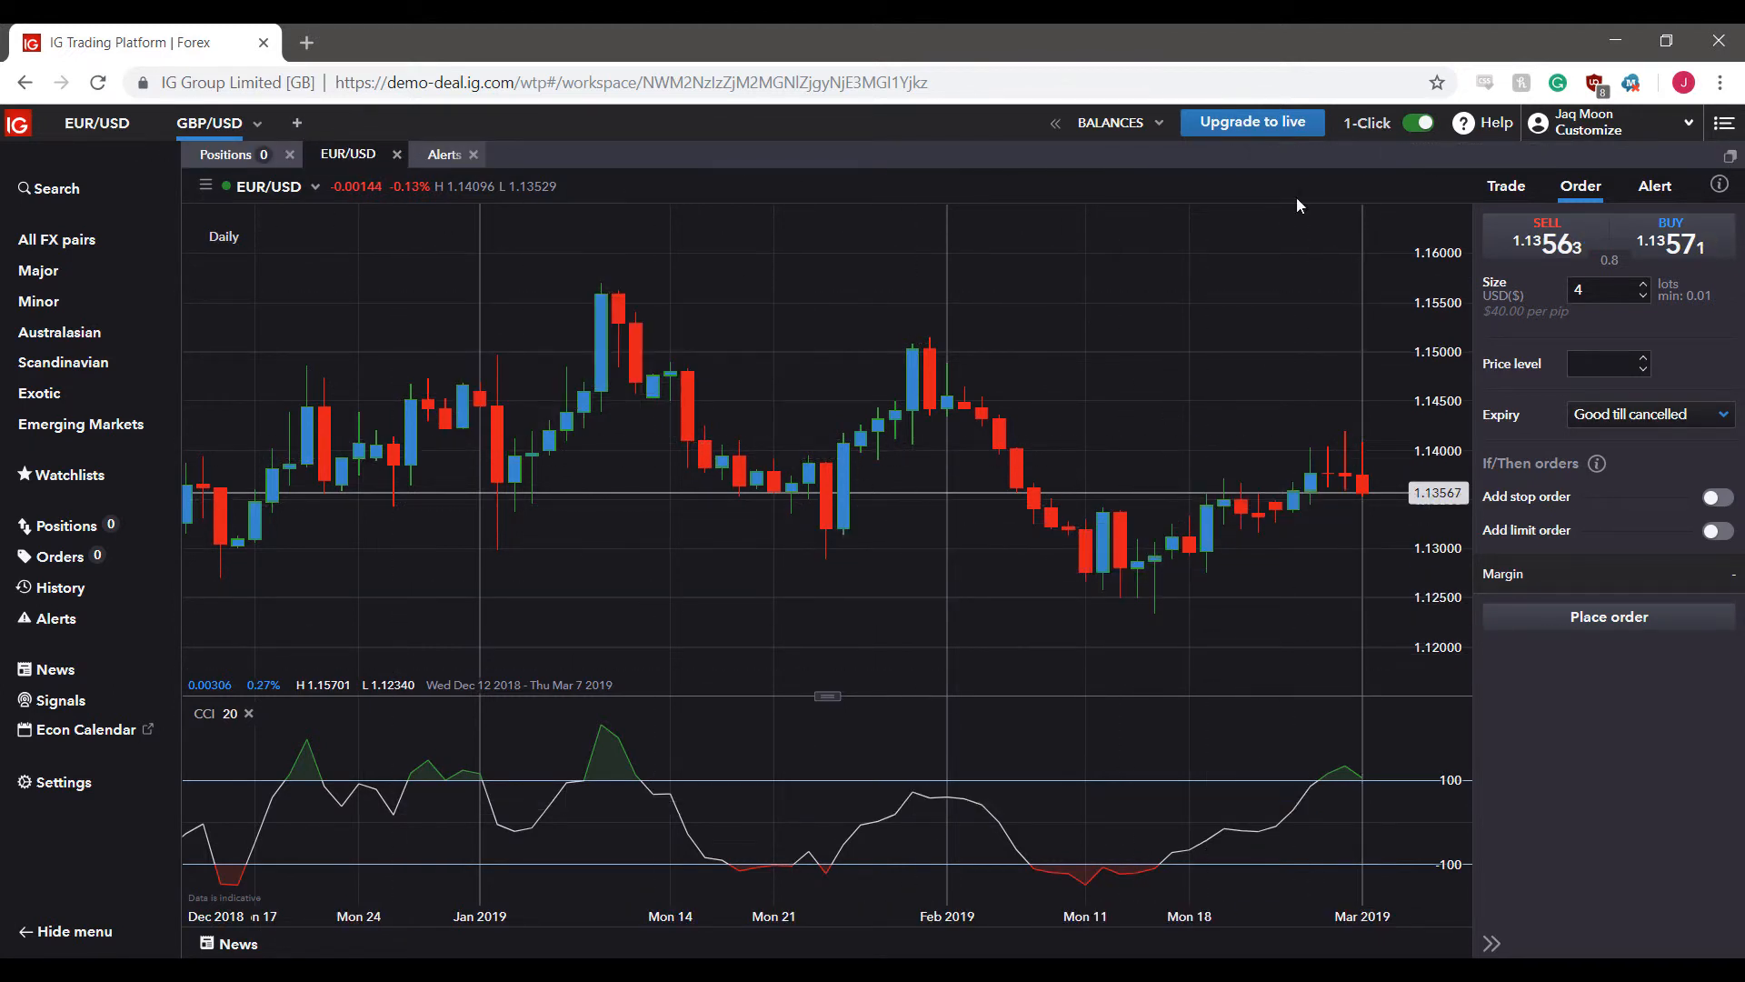
click(1731, 159)
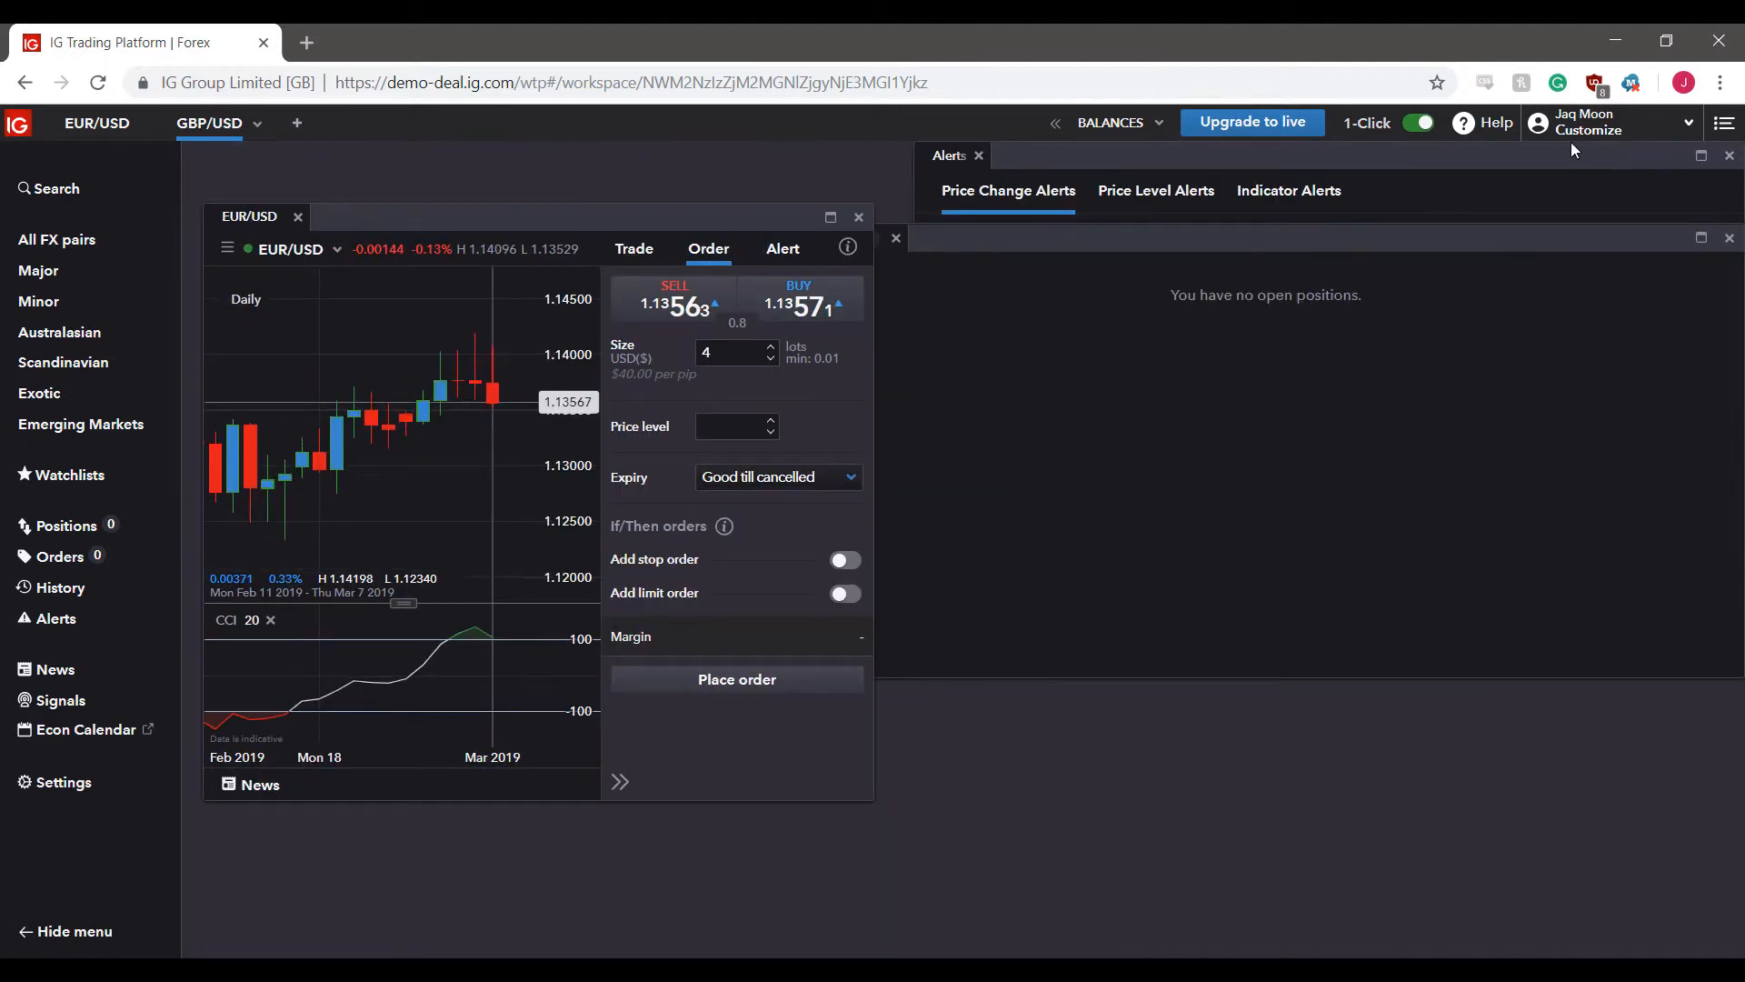
- Separate the overlapping EUR/USD chart and positions windows, shrinking the positions window, and close the alerts window
drag(734, 238, 646, 253)
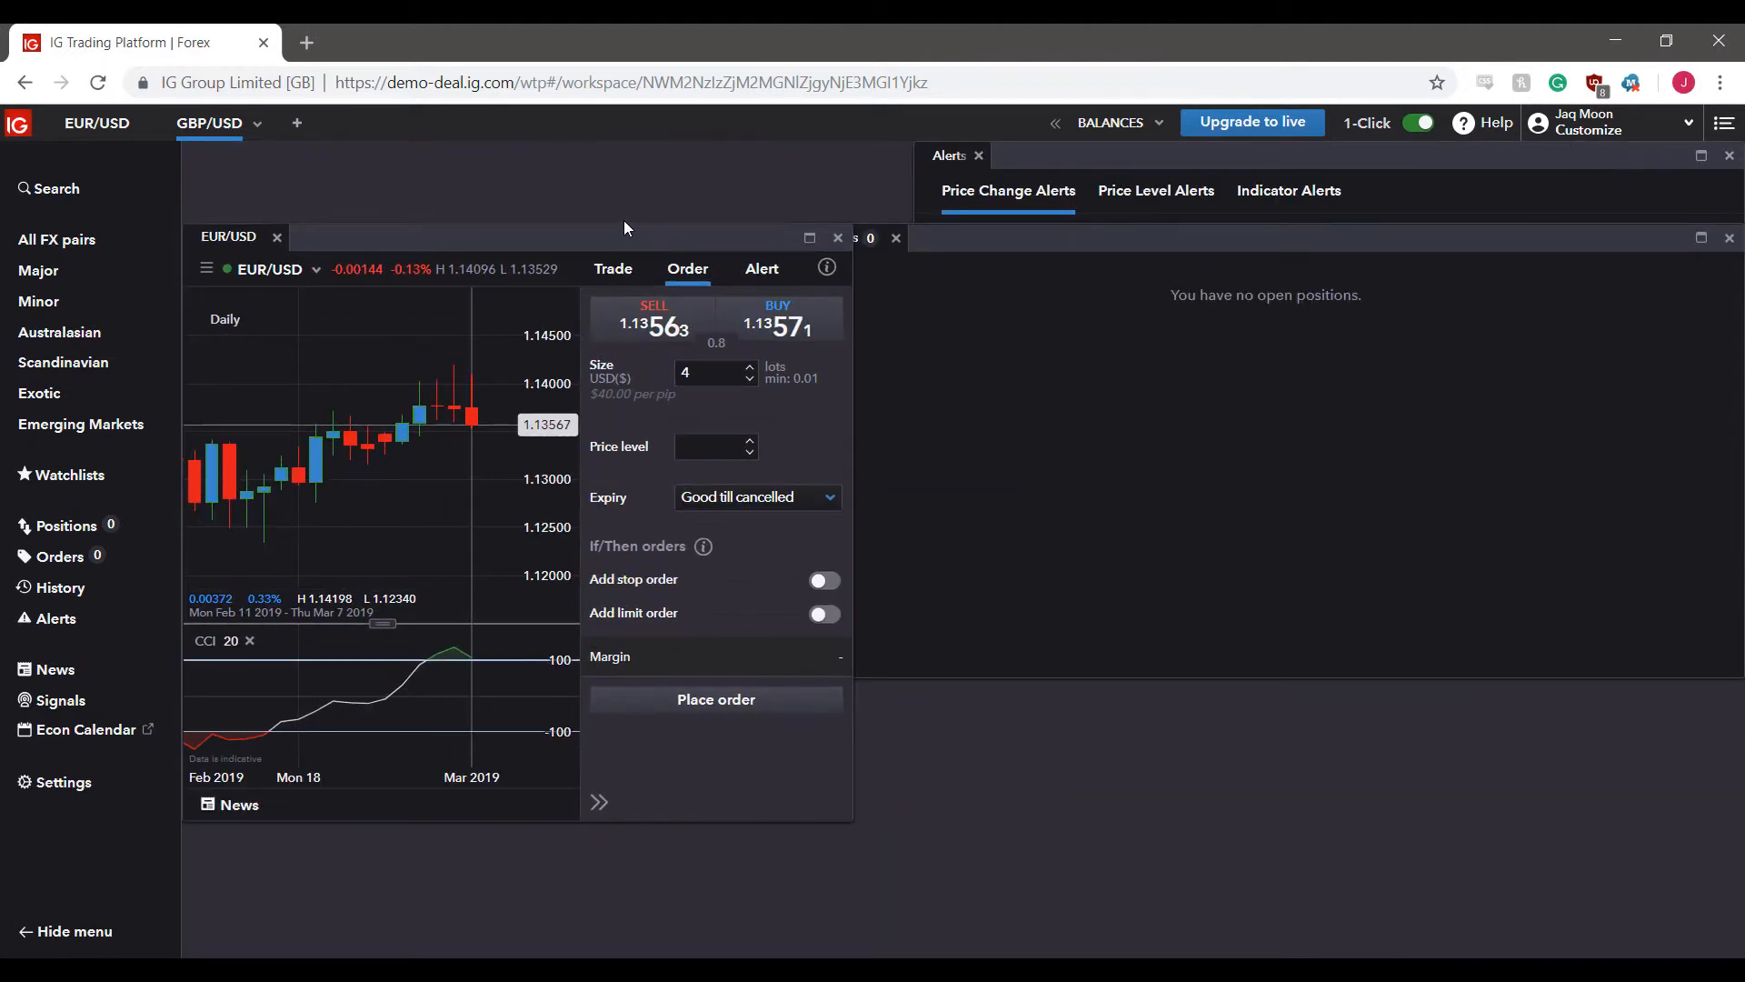
drag(999, 240, 1029, 279)
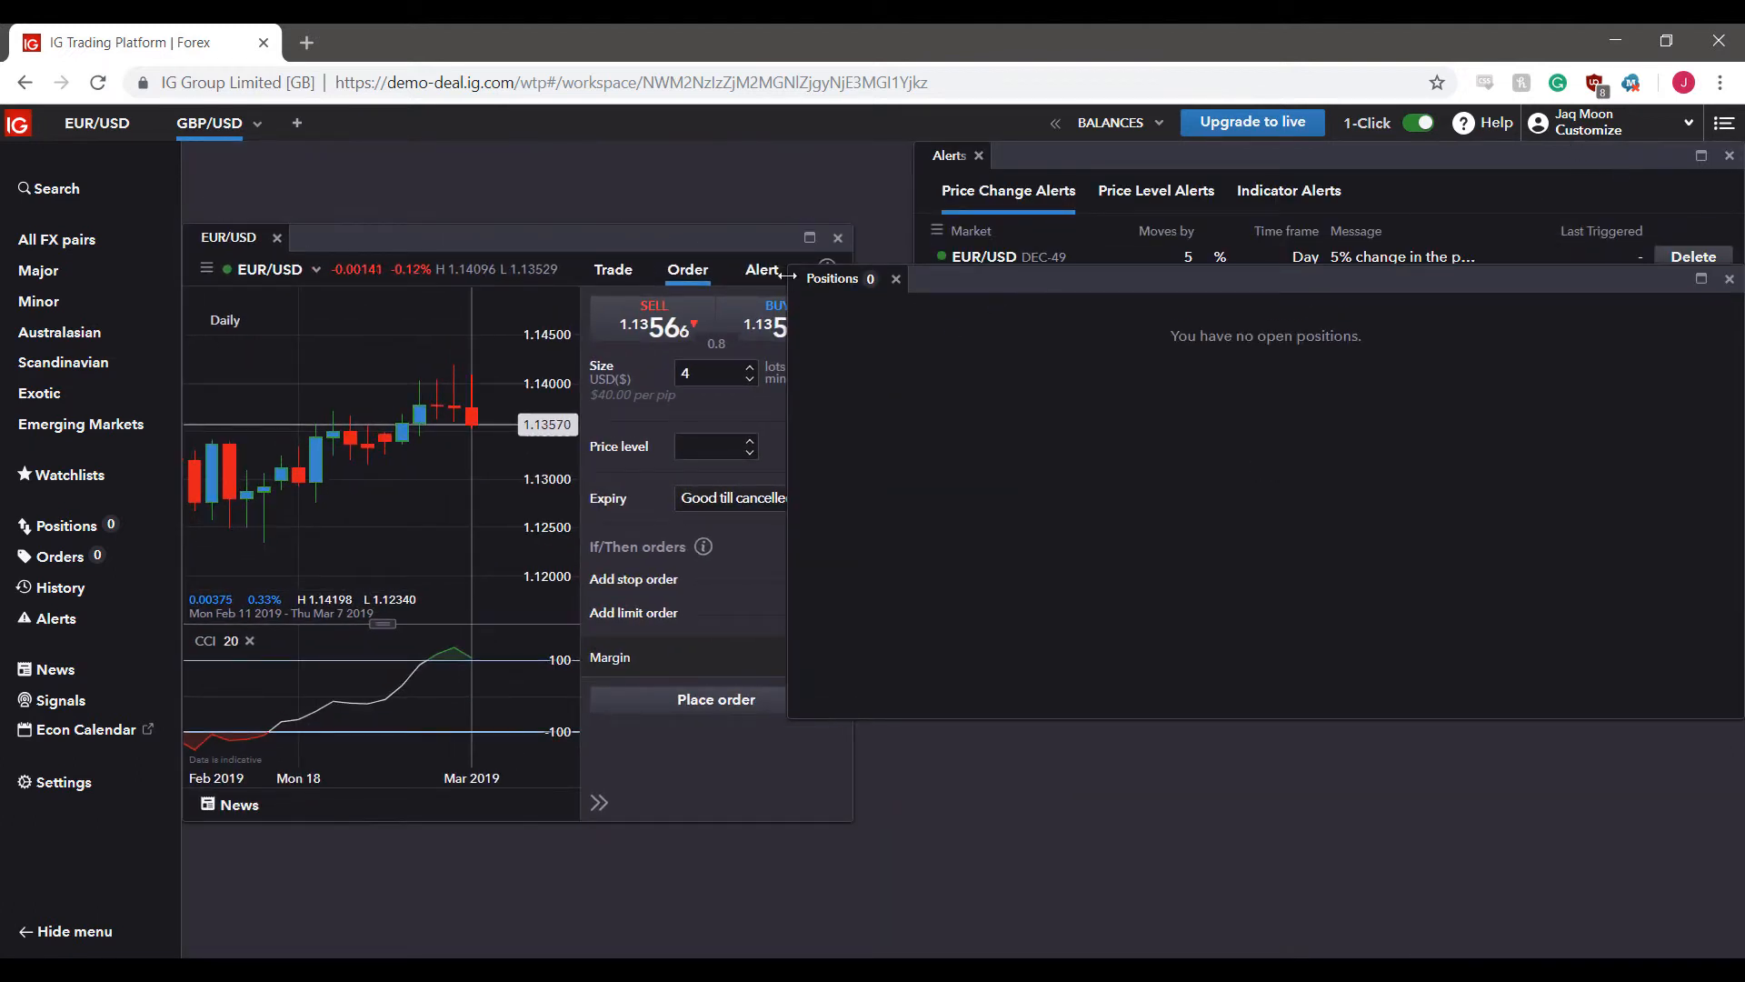
drag(843, 288, 1056, 406)
click(1732, 155)
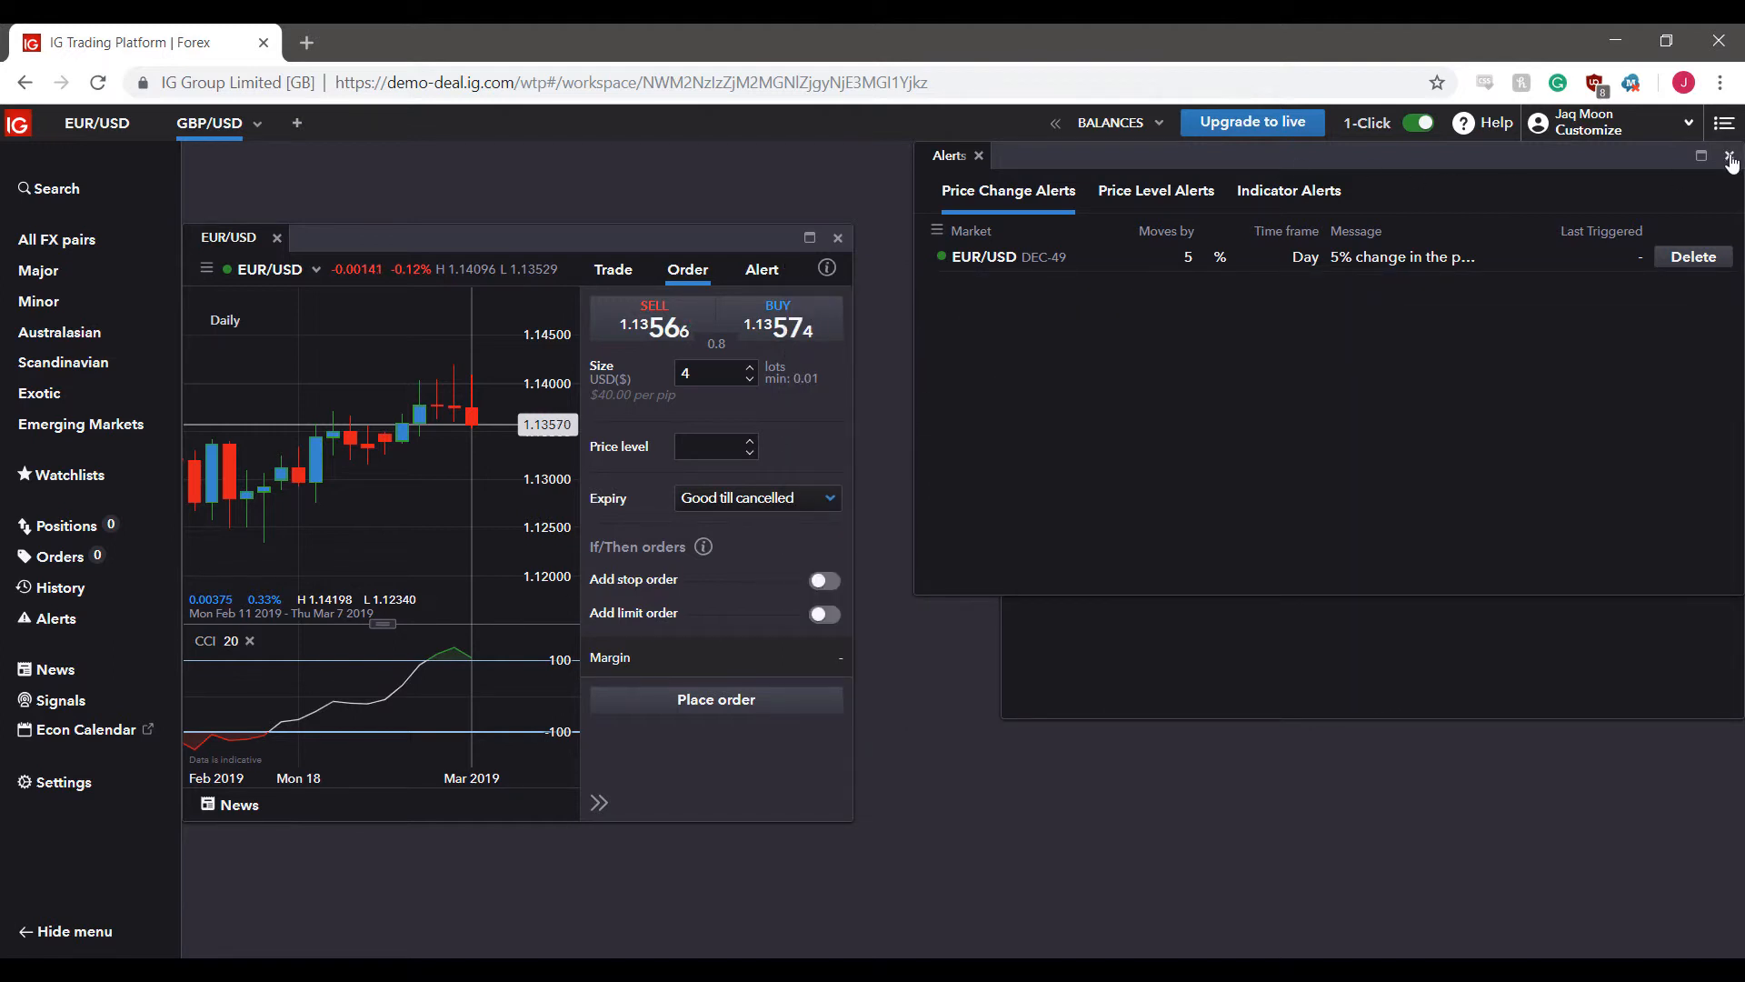
click(1730, 157)
- Arrange the EUR/USD chart and positions windows side by side, with the chart on the left and both filling the workspace height
drag(663, 238, 622, 127)
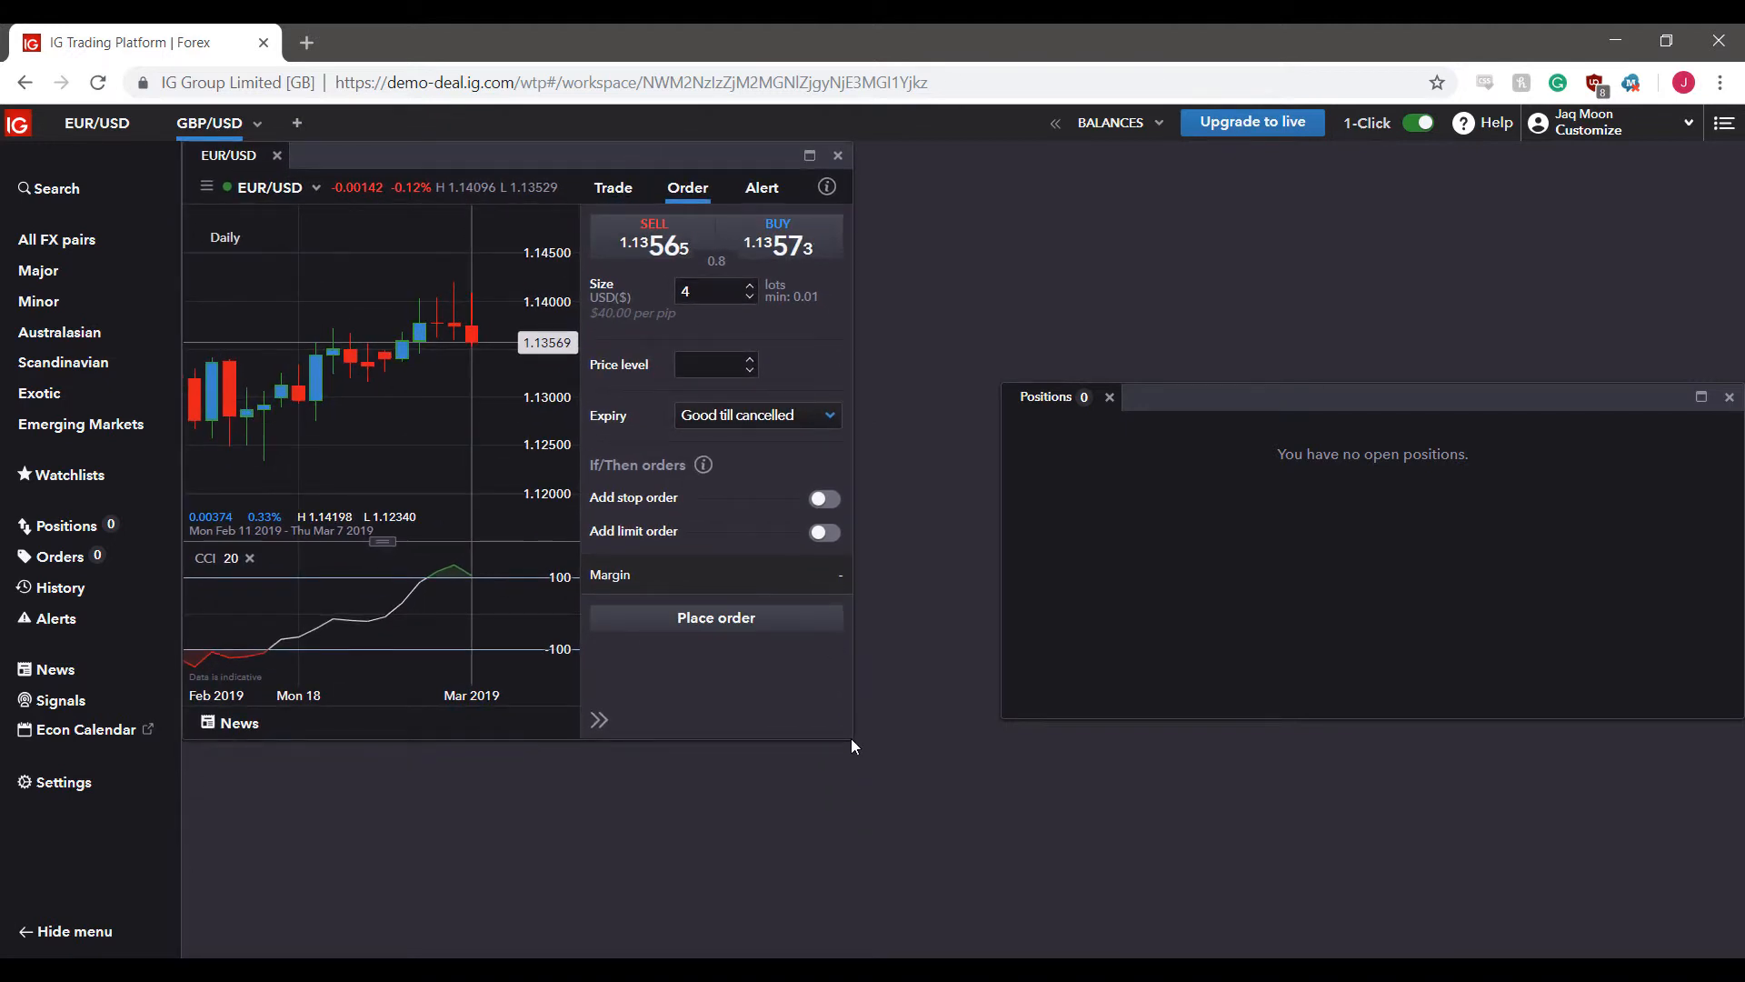
drag(851, 738, 960, 898)
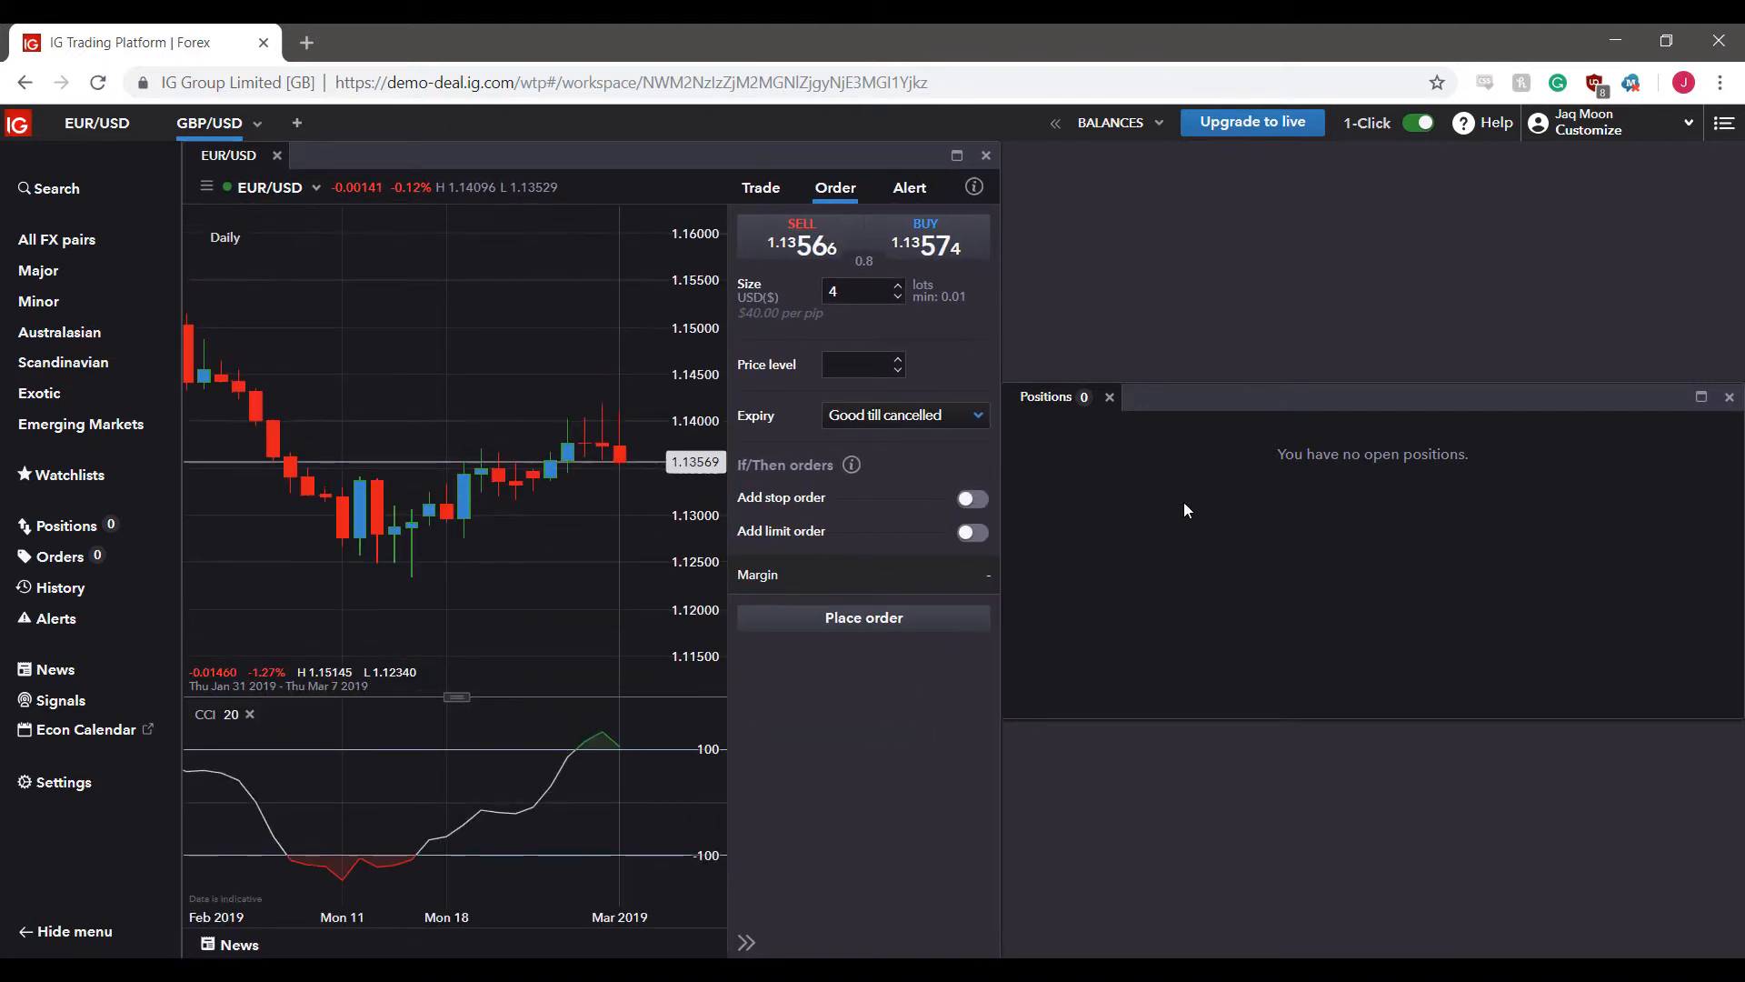
drag(1158, 391, 1148, 140)
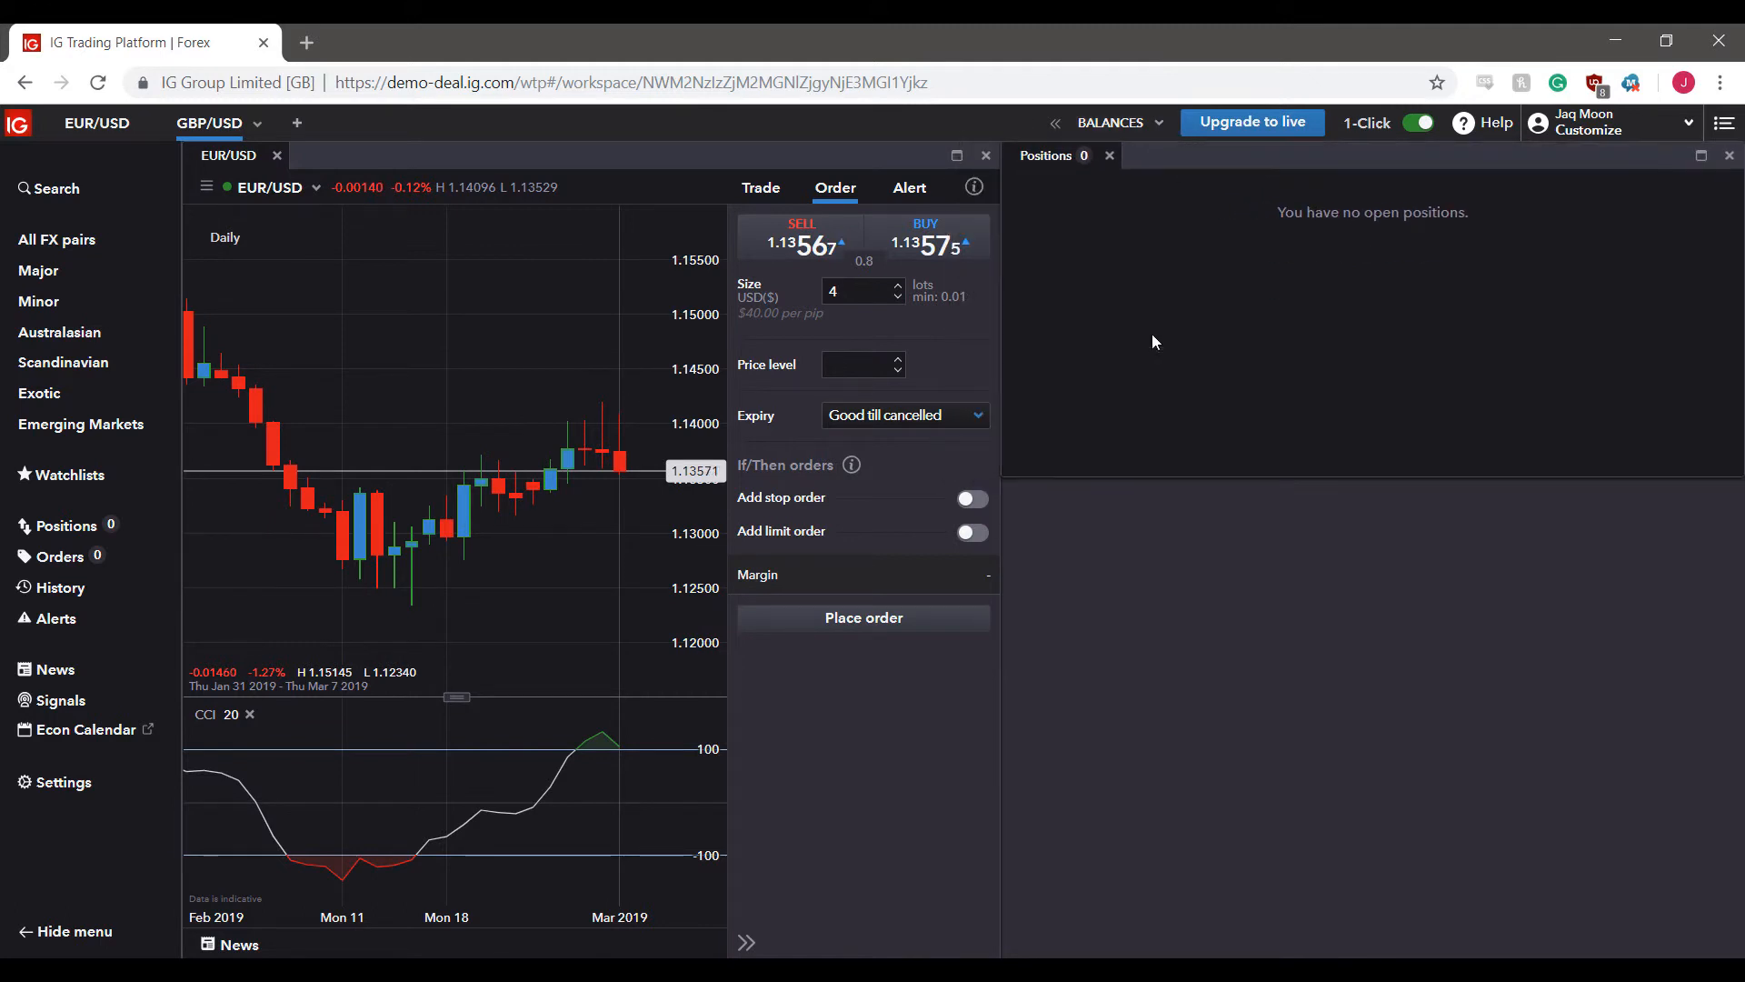
drag(1052, 474, 1121, 955)
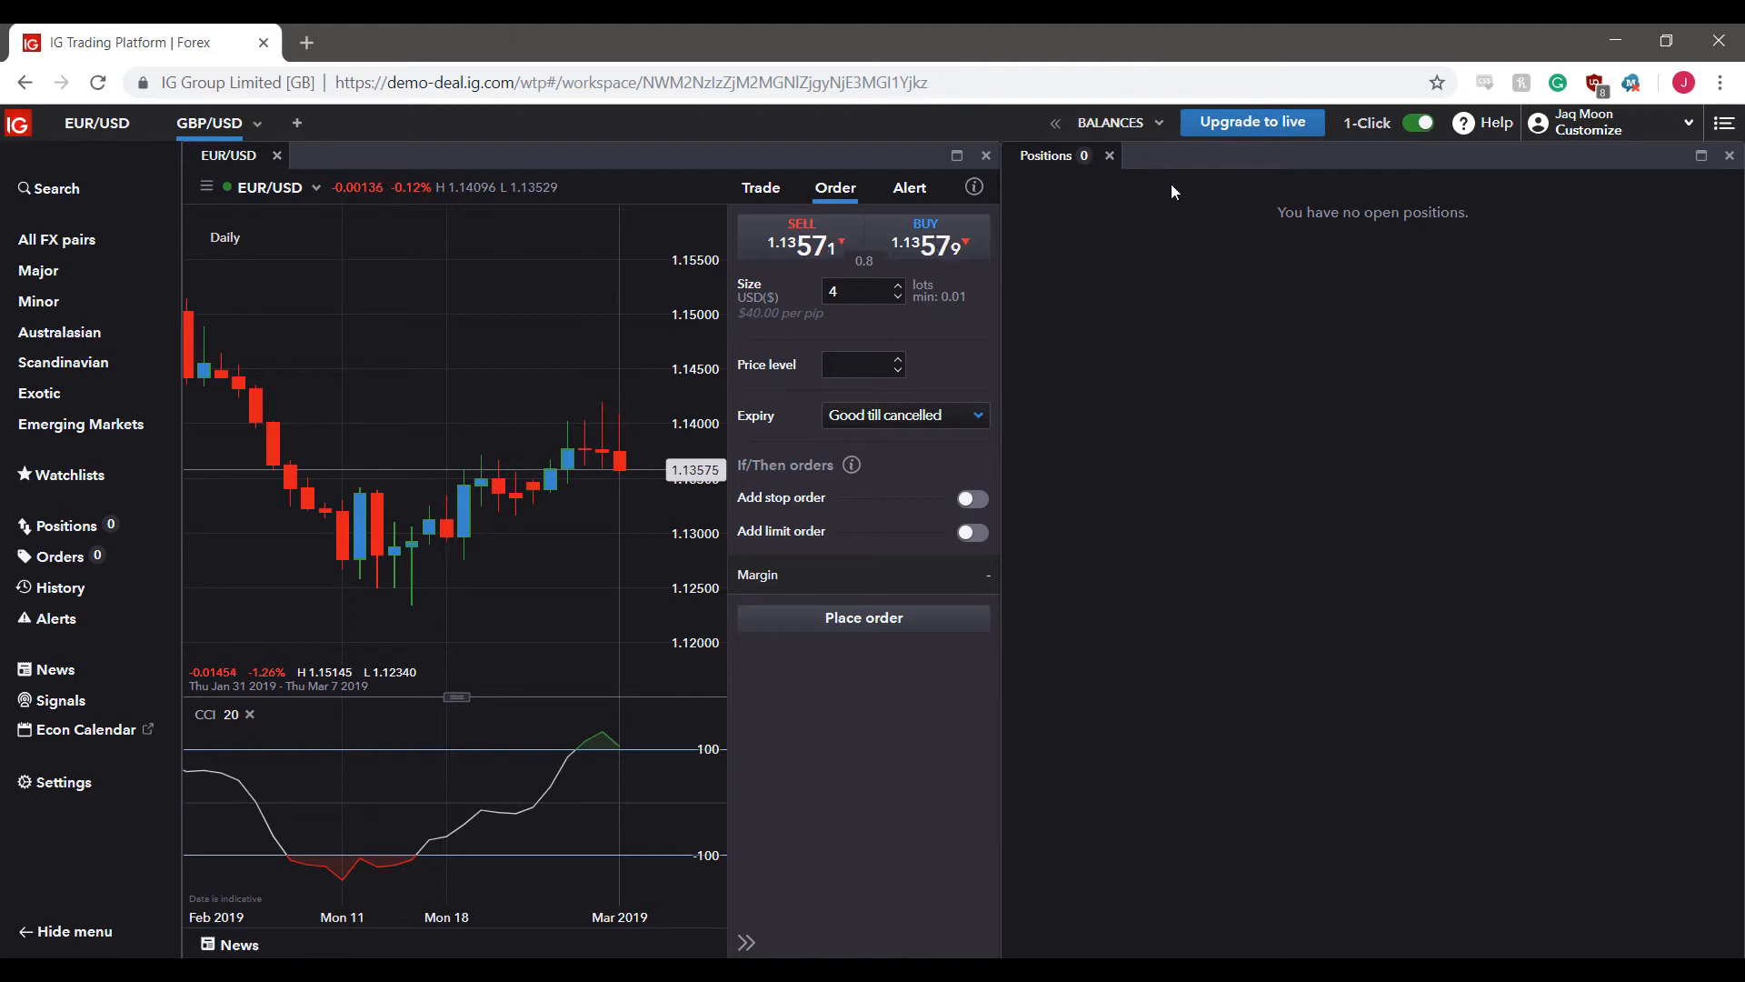
- Add the working orders list to the workspace, group it into the positions window, and switch between both lists, ending on working orders
click(55, 557)
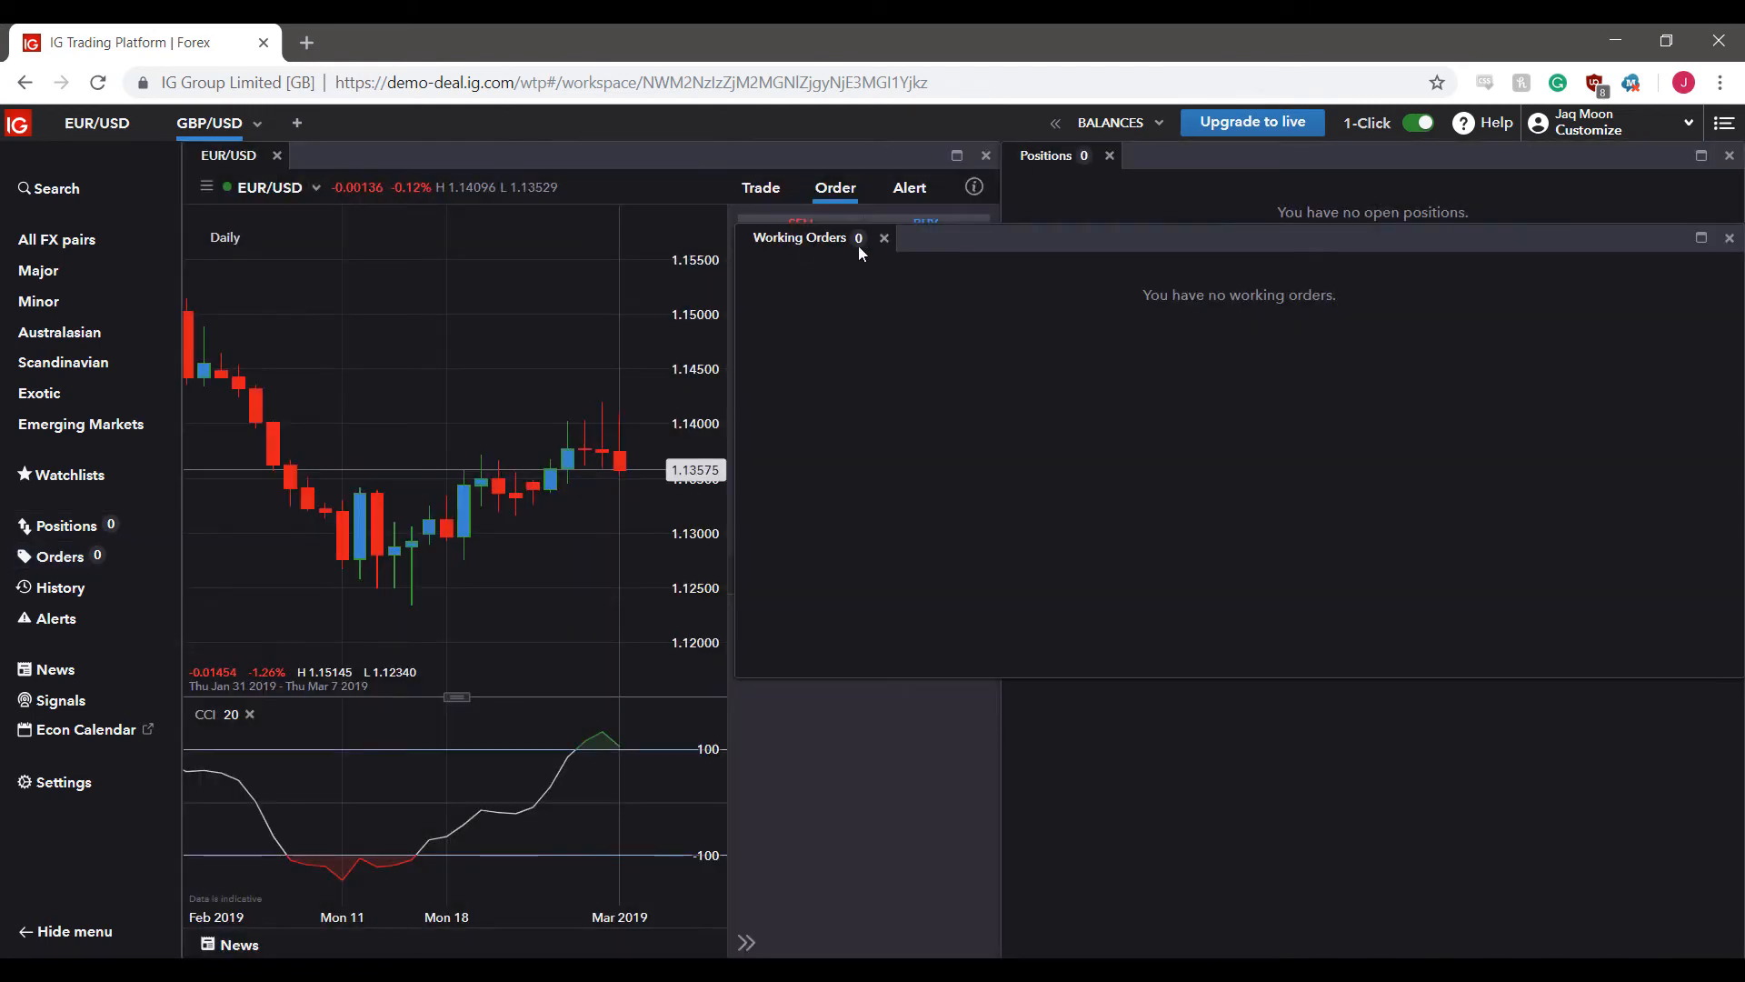
drag(858, 245, 1181, 157)
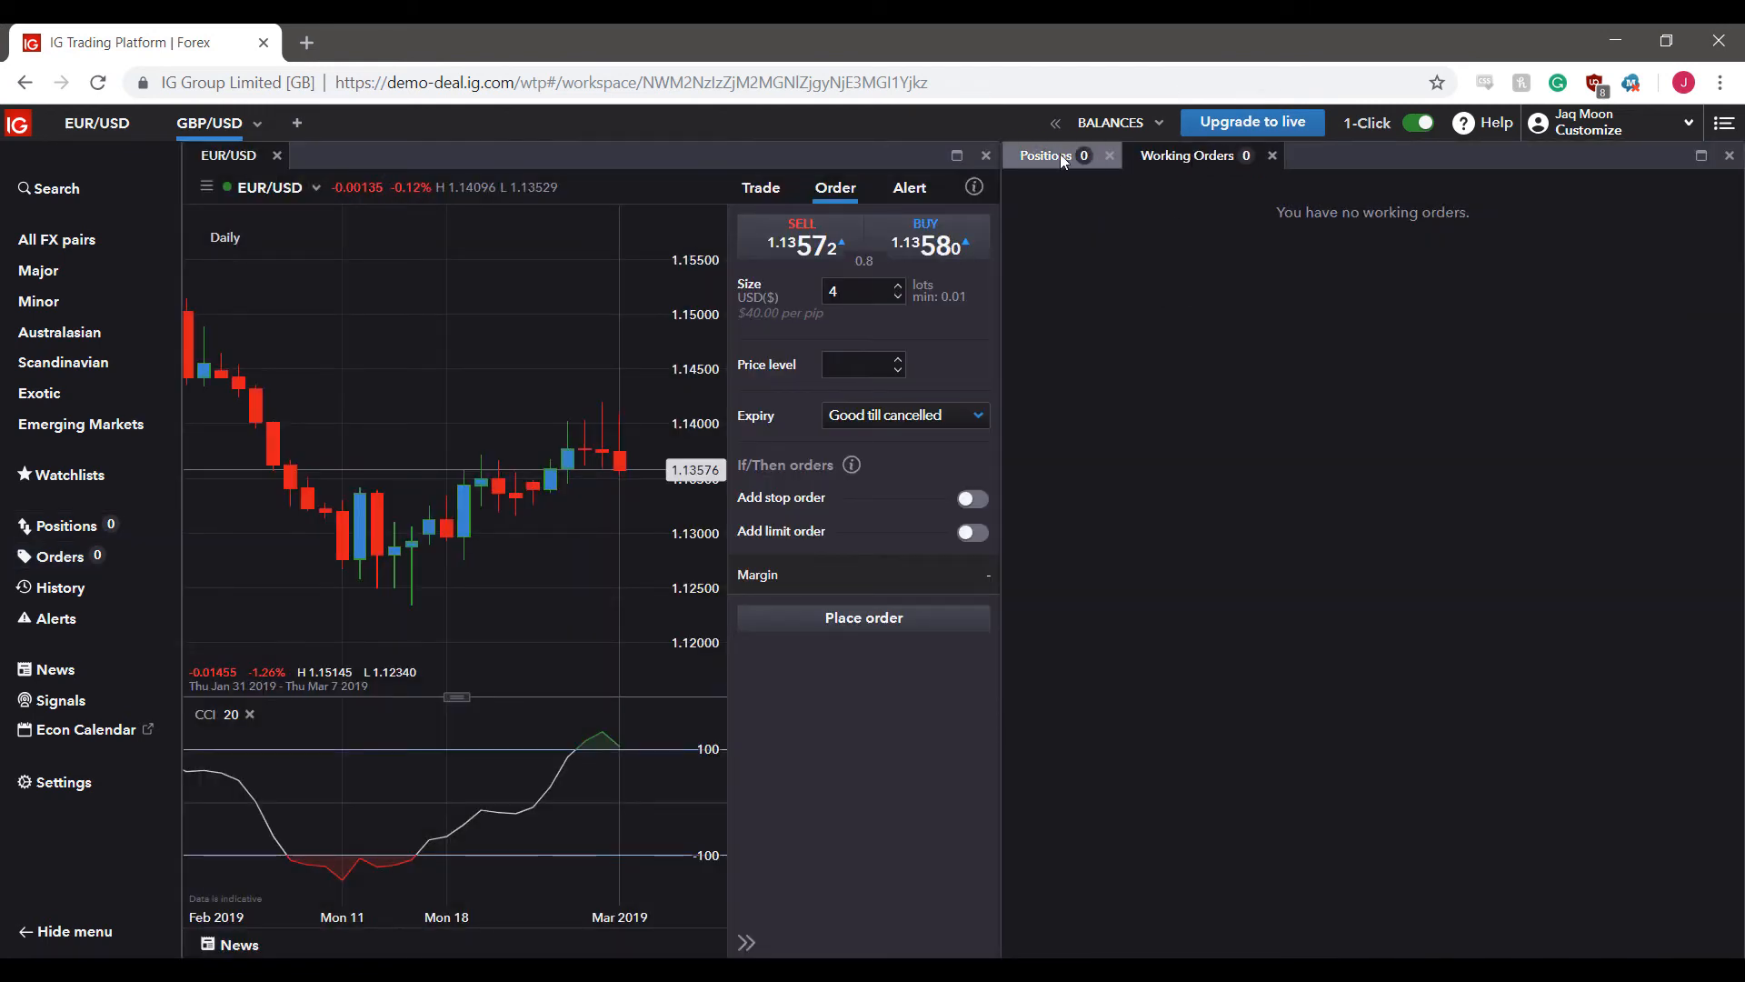
click(1060, 155)
click(1182, 155)
click(1062, 161)
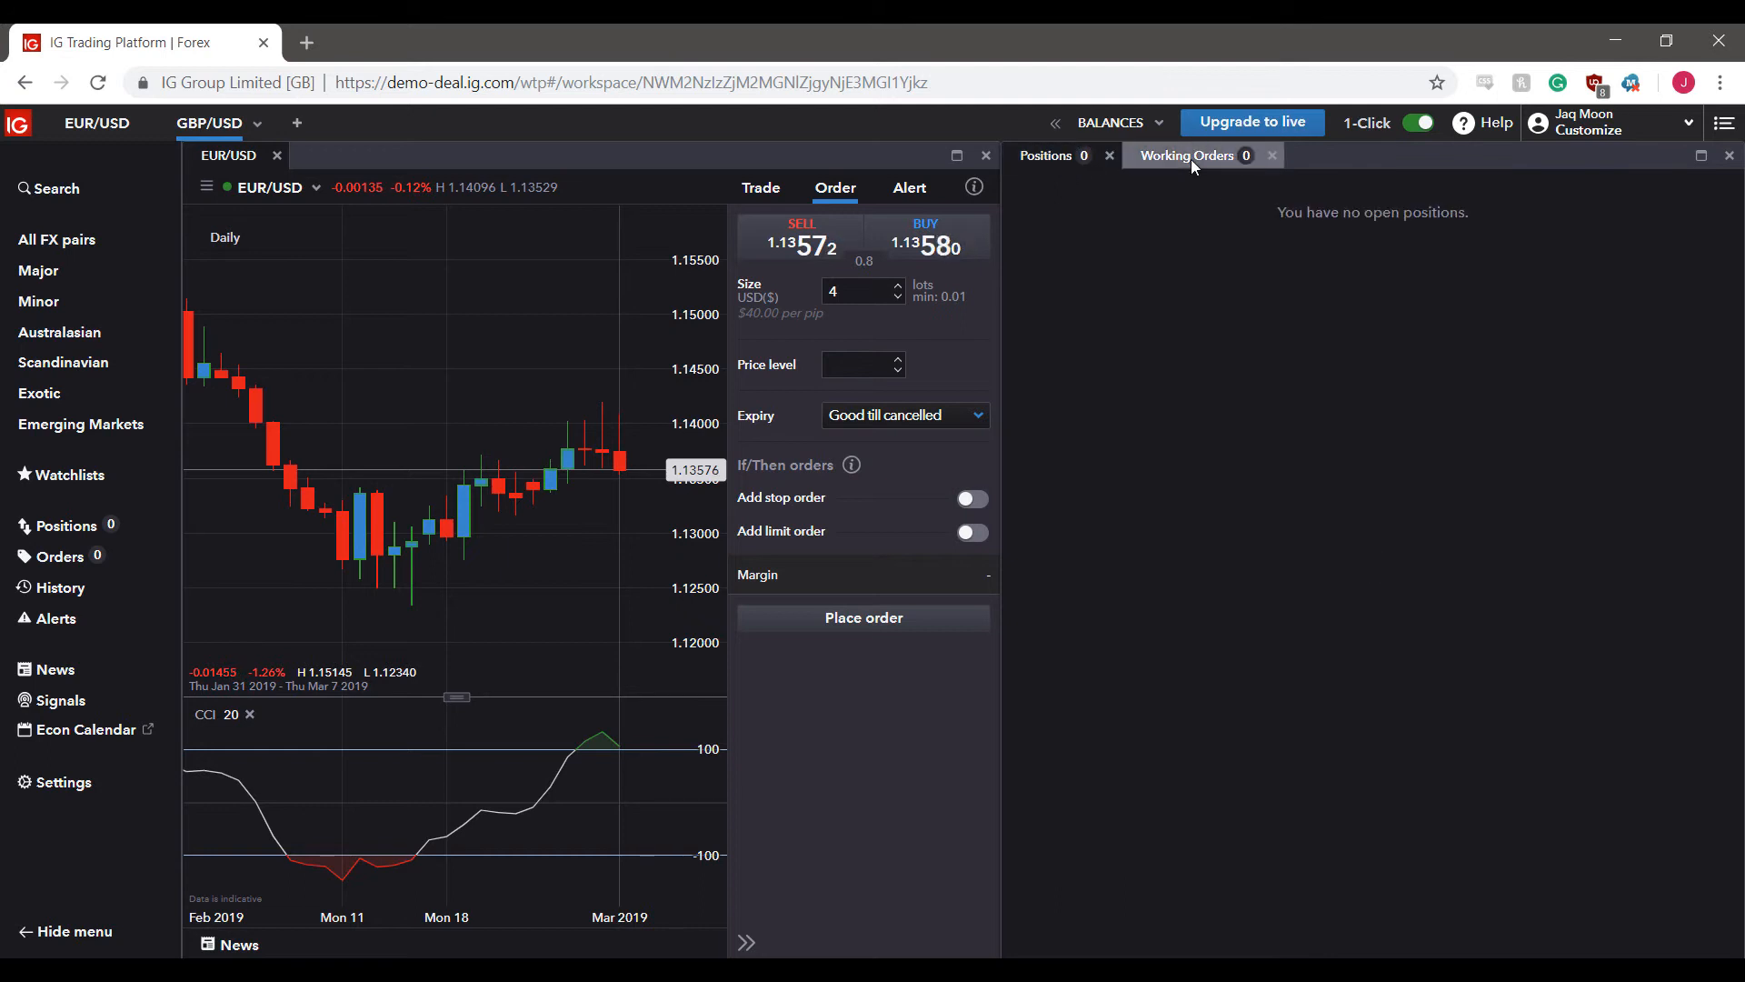
click(1191, 160)
click(1072, 160)
click(1182, 155)
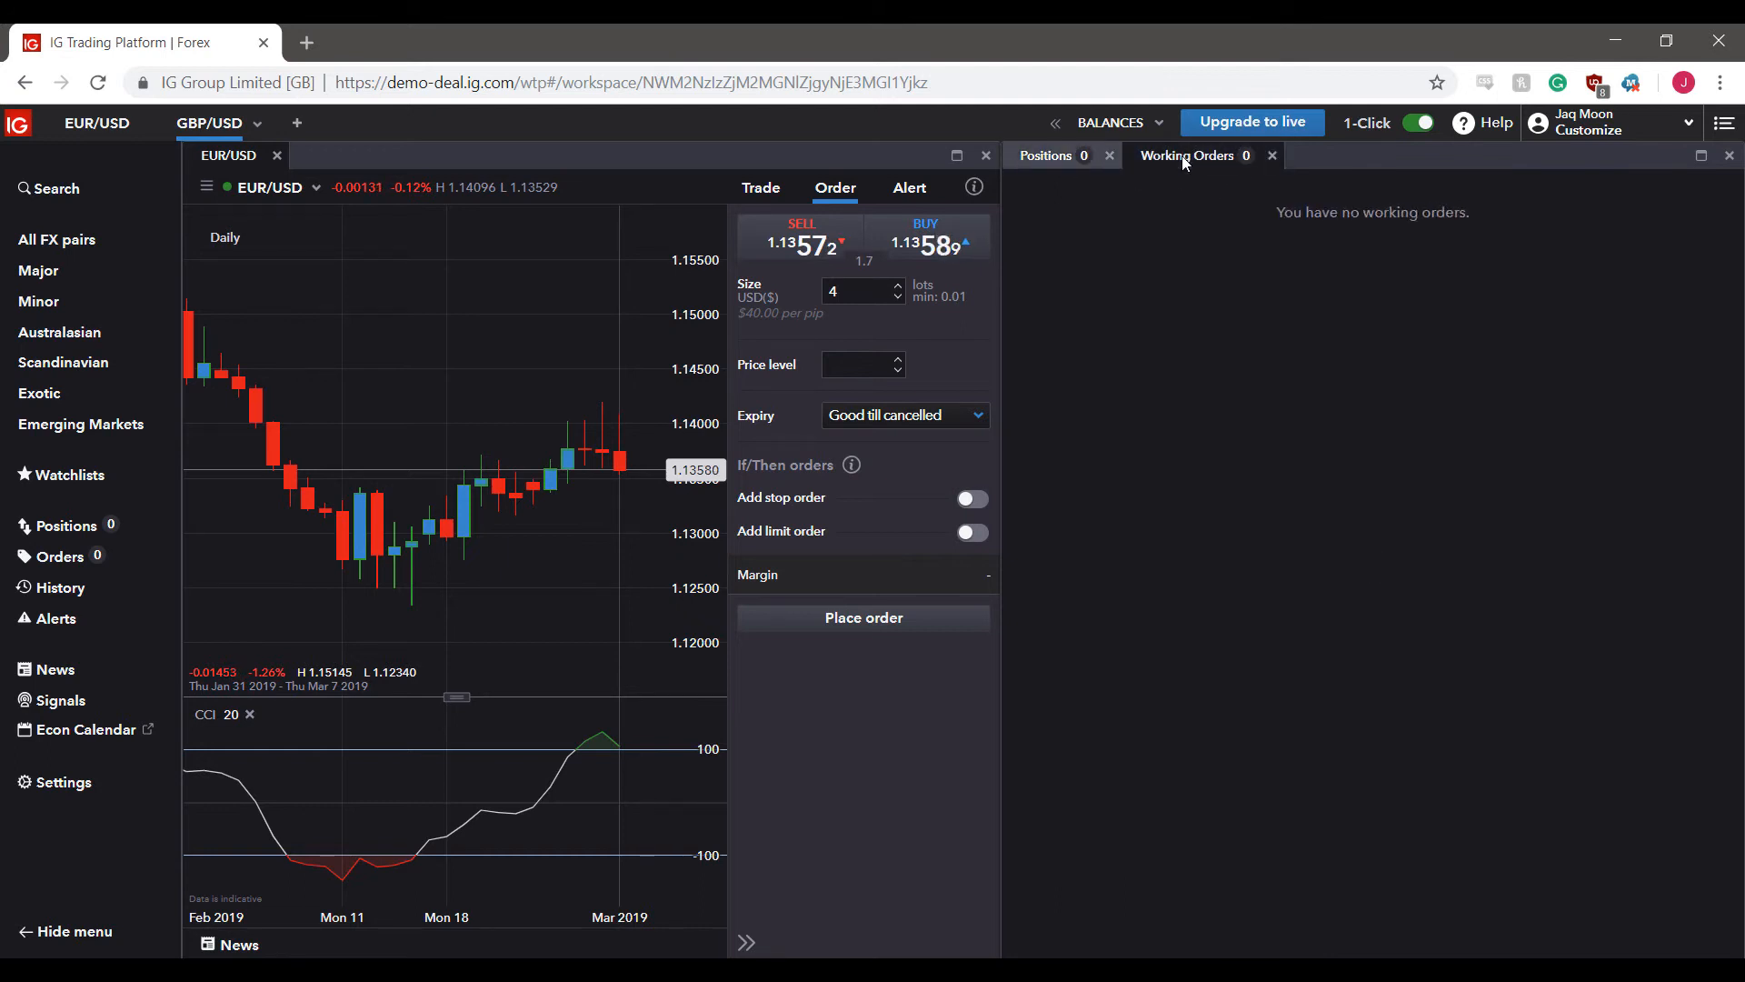